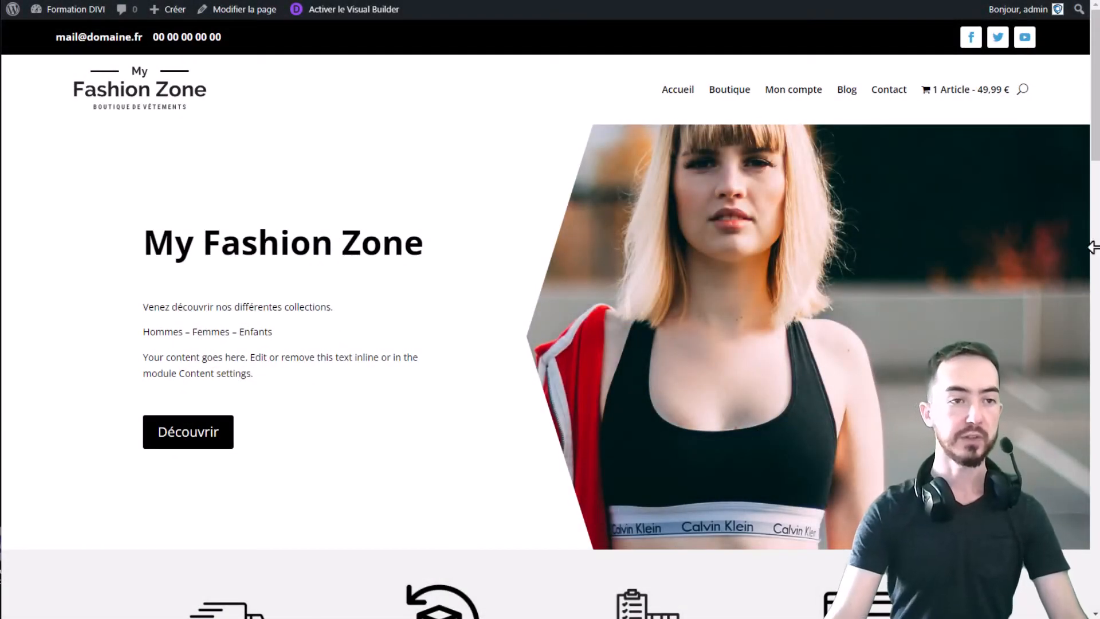
Install and activate the Widgets d'avis Booking.com extension found by searching "avis booking", and open its Trustindex.io settings
{"action": "mouse_move", "coordinate": [83, 17]}
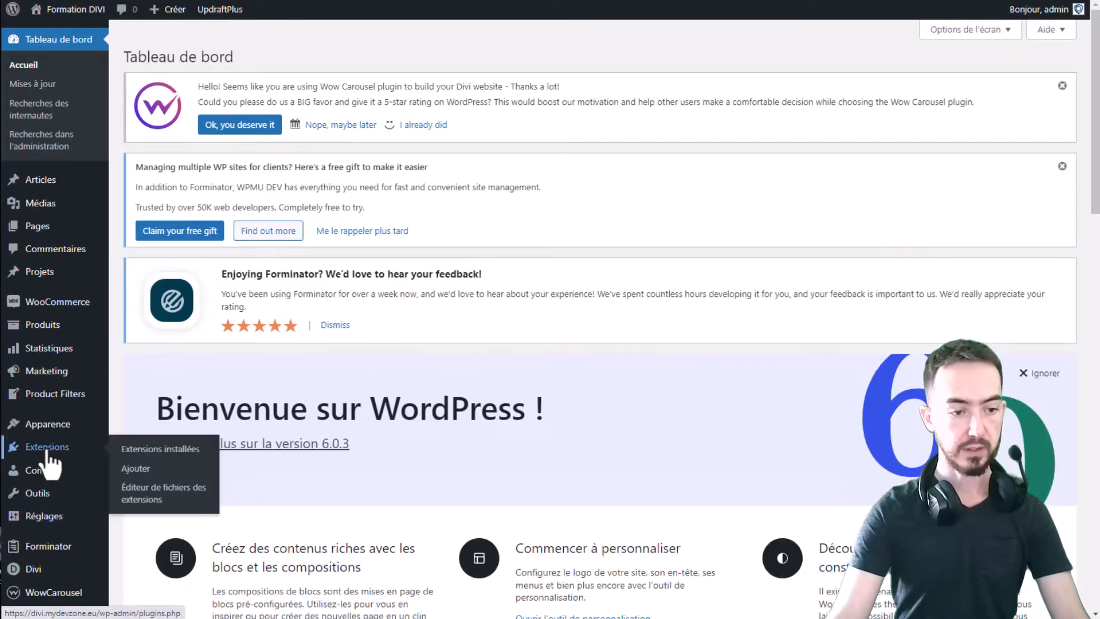
{"action": "left_click", "coordinate": [49, 455]}
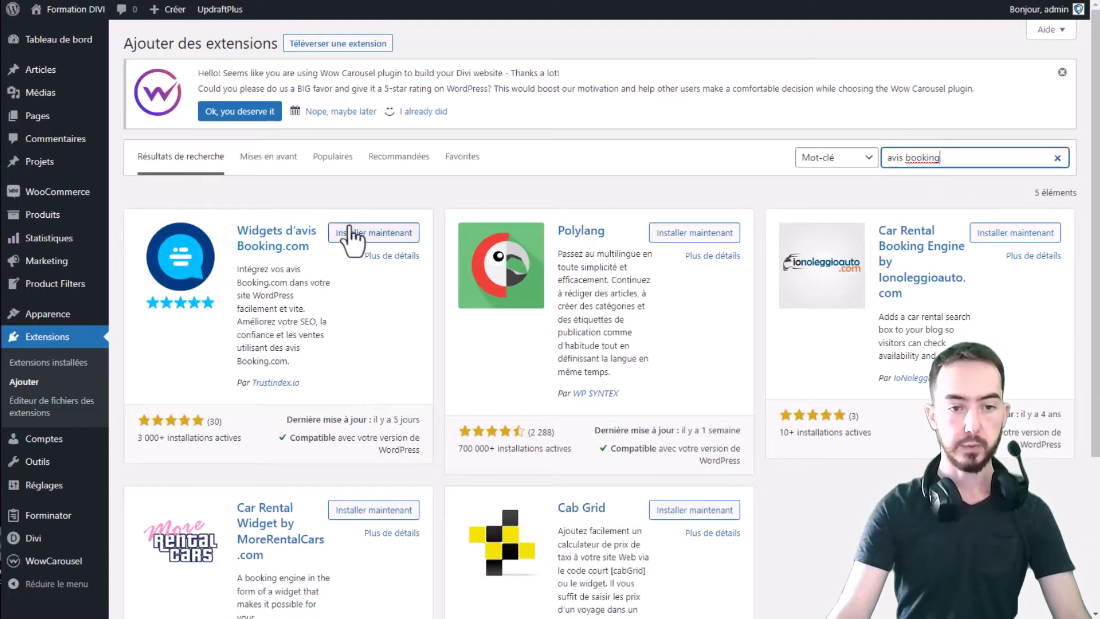
{"action": "left_click", "coordinate": [369, 235]}
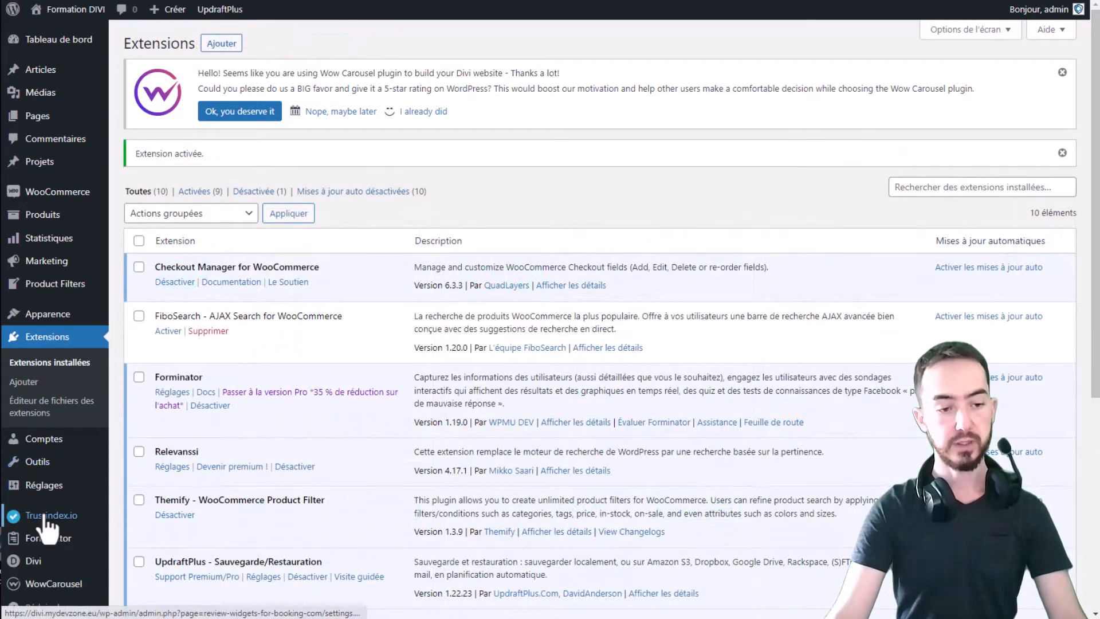
{"action": "left_click", "coordinate": [50, 519]}
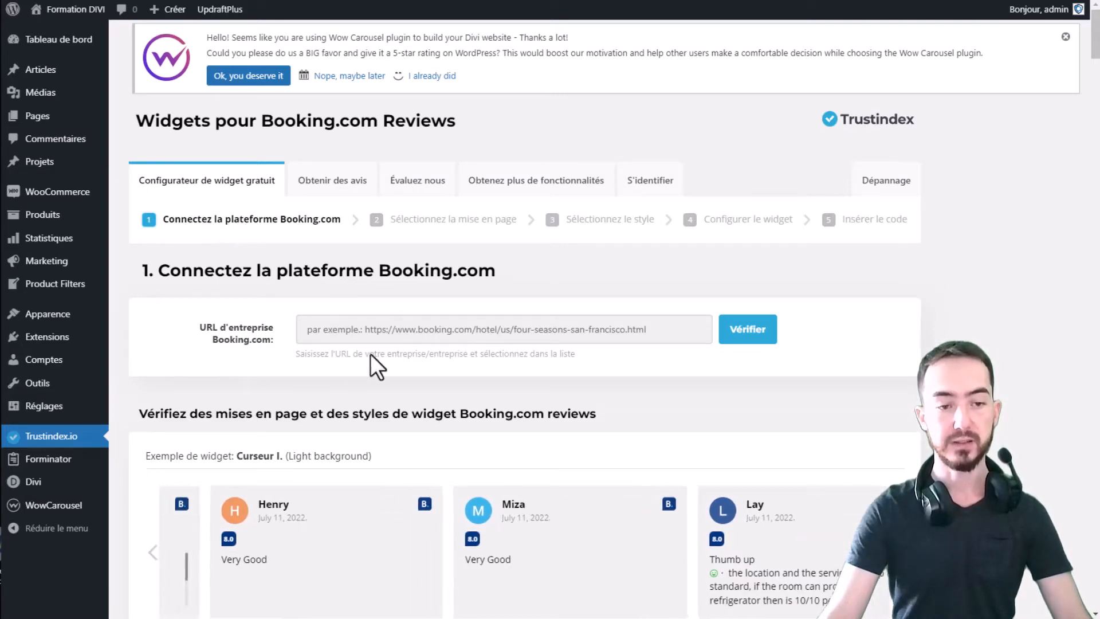
Examine the Booking.com connection section and the example review widget layouts and styles, from sliders to lists, grids, buttons and badges
{"action": "left_click_drag", "start_coordinate": [182, 271], "coordinate": [402, 326]}
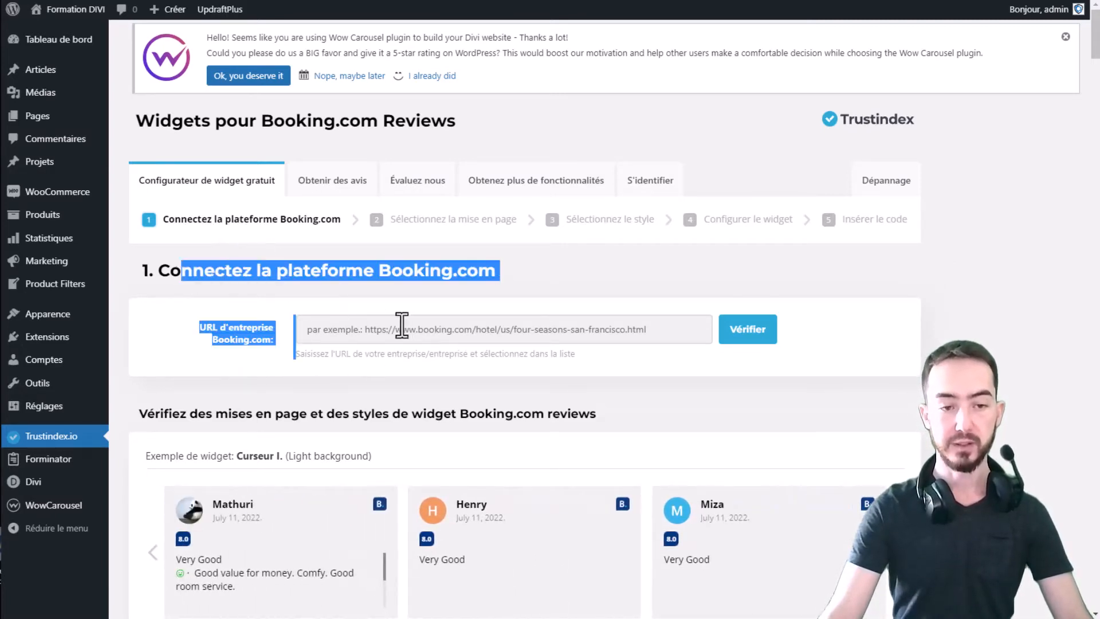
{"action": "left_click", "coordinate": [212, 338]}
{"action": "scroll", "coordinate": [463, 337], "scroll_direction": "down", "scroll_amount": 5}
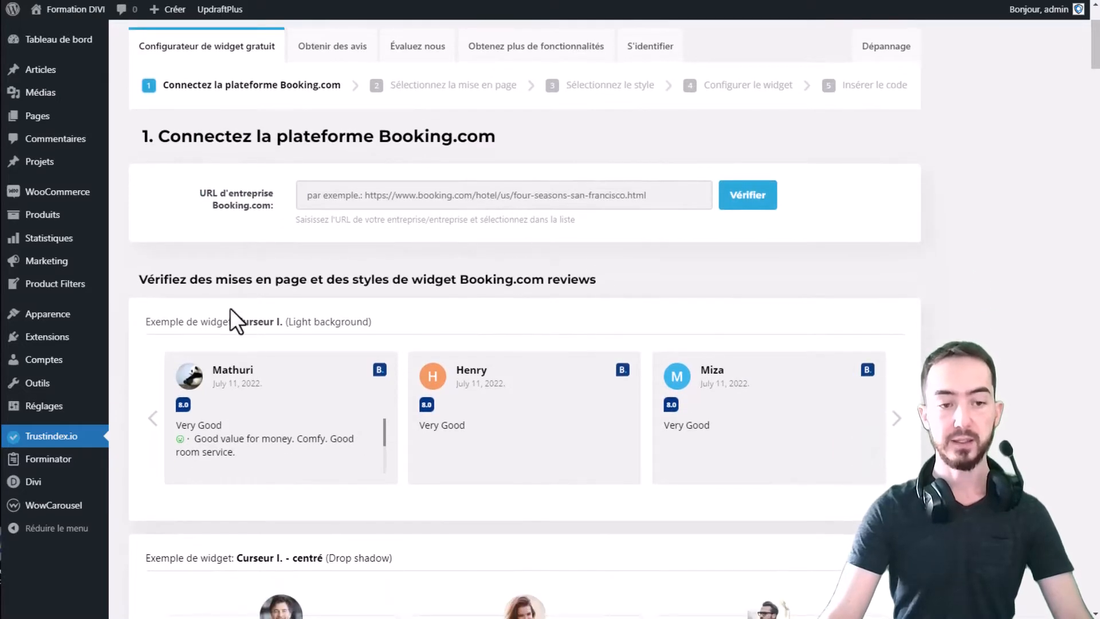
{"action": "scroll", "coordinate": [311, 270], "scroll_direction": "down", "scroll_amount": 4}
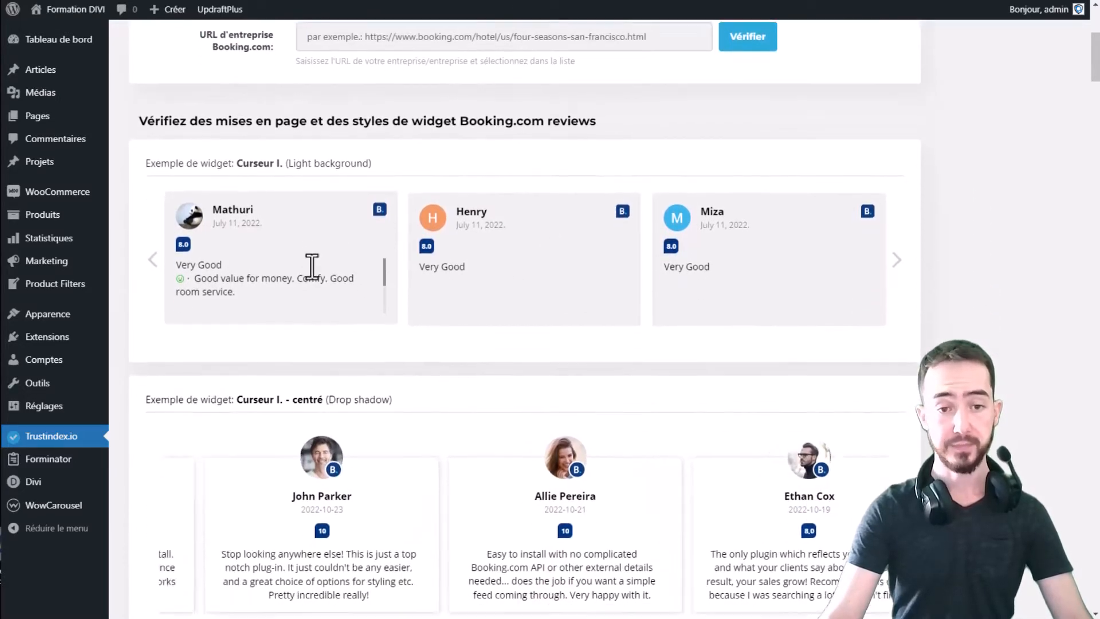
{"action": "scroll", "coordinate": [803, 109], "scroll_direction": "down", "scroll_amount": 3}
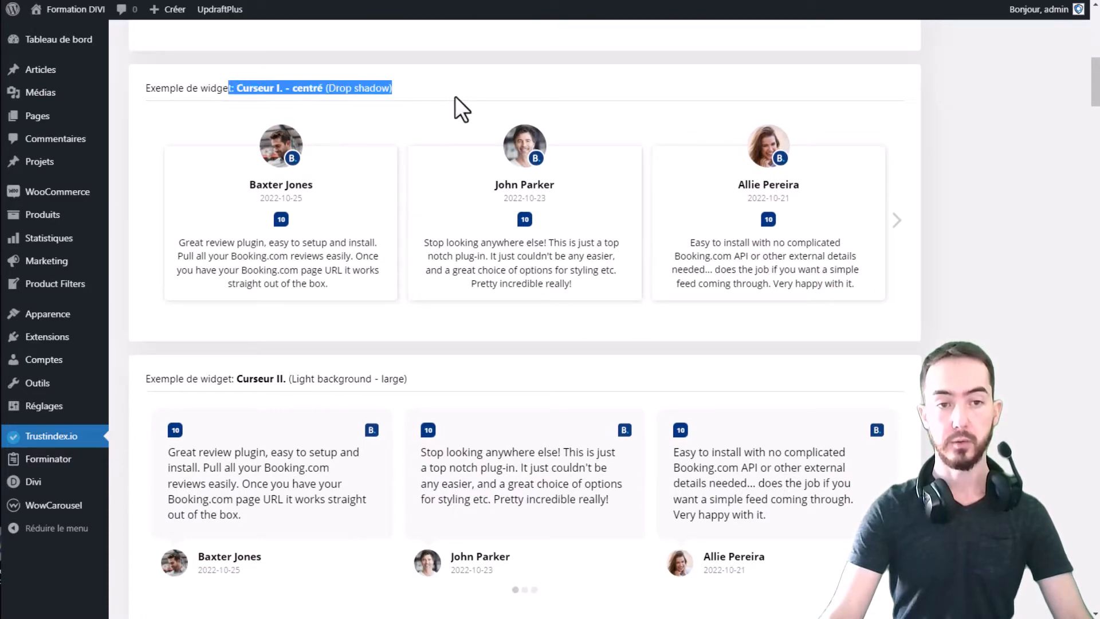
{"action": "left_click_drag", "start_coordinate": [452, 95], "coordinate": [232, 100]}
{"action": "left_click", "coordinate": [540, 91]}
{"action": "scroll", "coordinate": [542, 91], "scroll_direction": "down", "scroll_amount": 1}
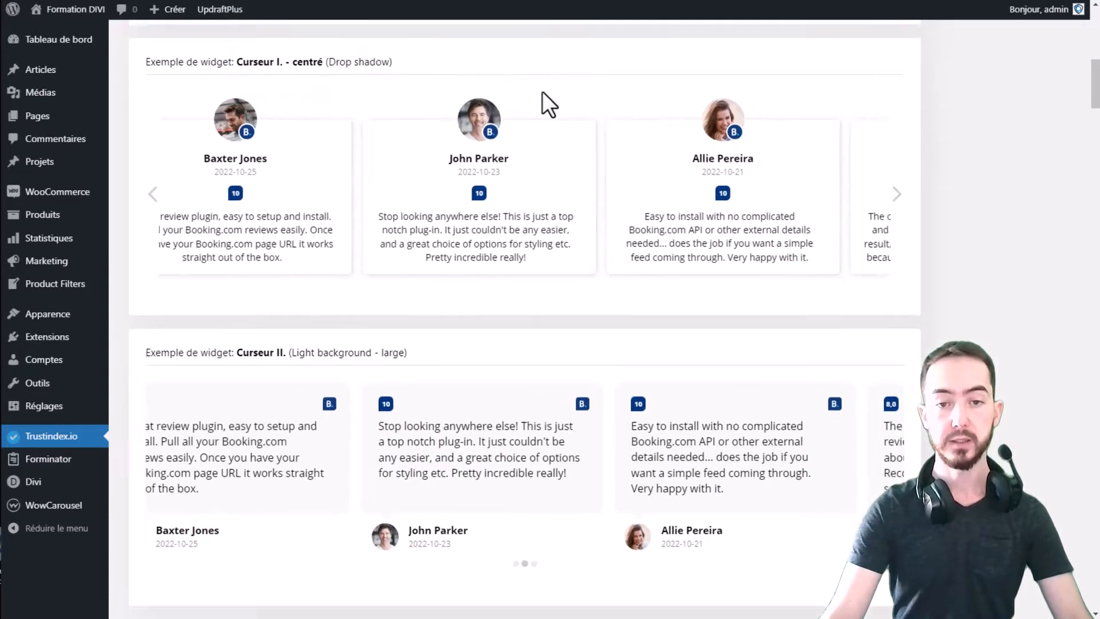
{"action": "scroll", "coordinate": [542, 91], "scroll_direction": "down", "scroll_amount": 8}
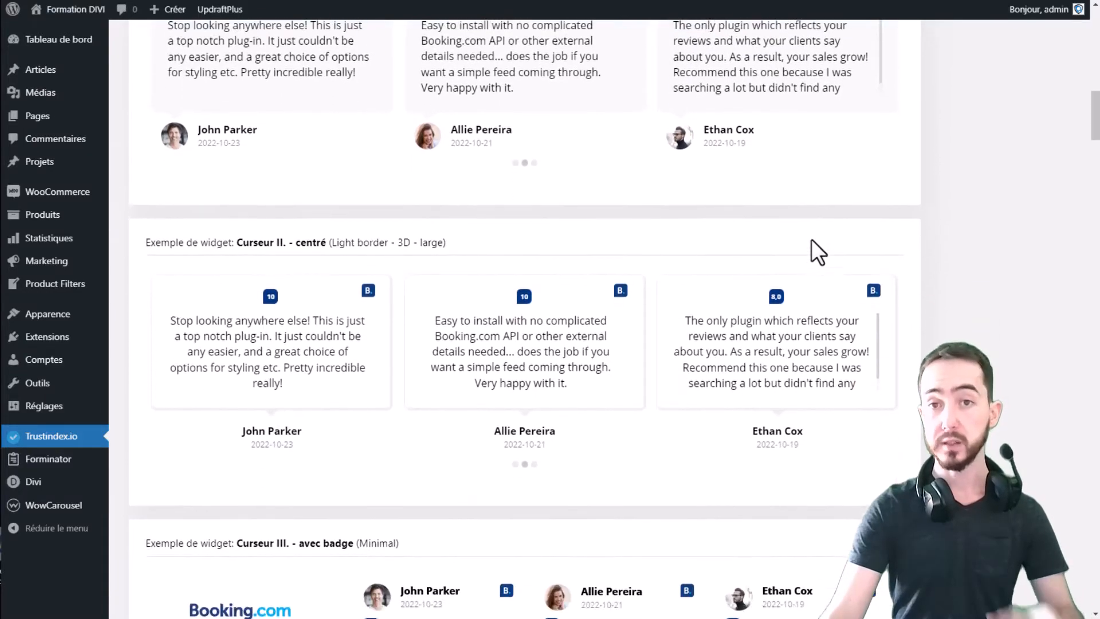
{"action": "scroll", "coordinate": [812, 239], "scroll_direction": "down", "scroll_amount": 10}
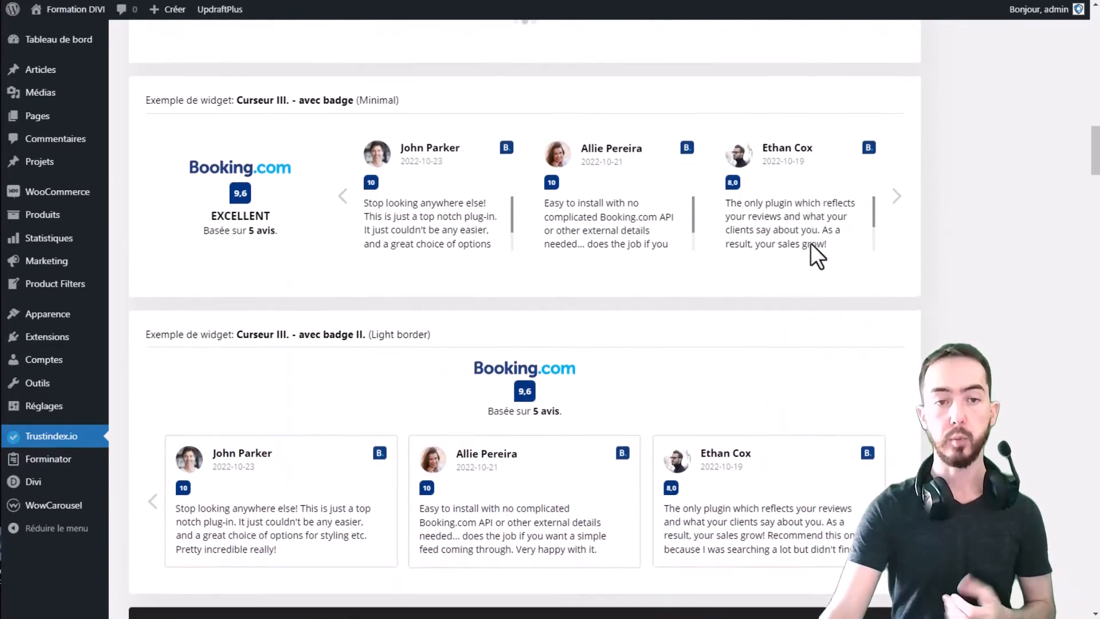
{"action": "scroll", "coordinate": [810, 243], "scroll_direction": "down", "scroll_amount": 20}
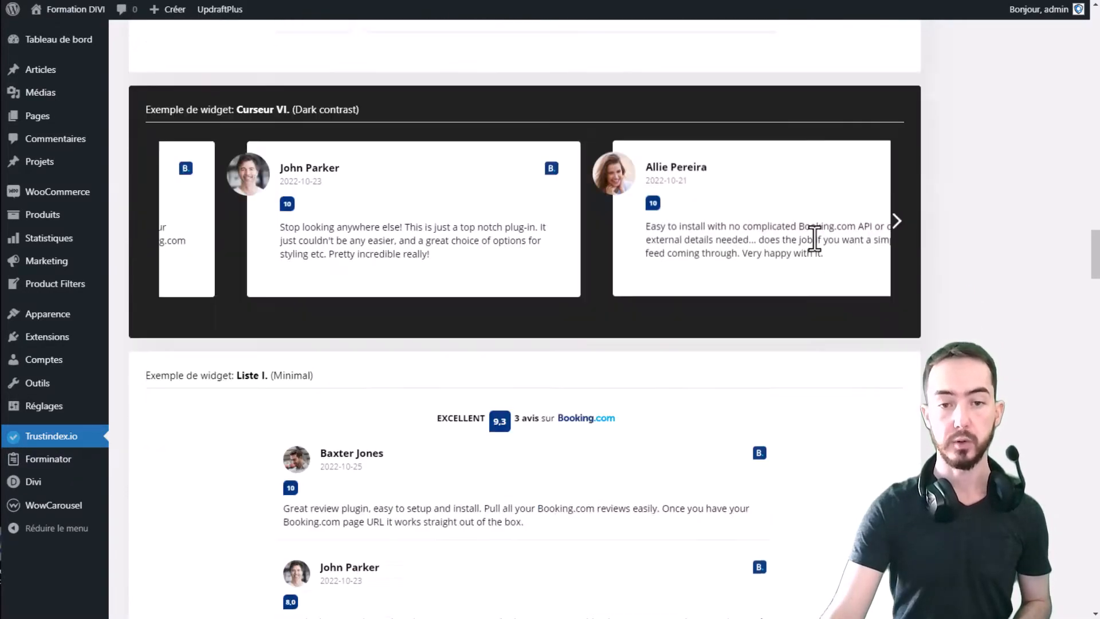
{"action": "scroll", "coordinate": [814, 240], "scroll_direction": "down", "scroll_amount": 20}
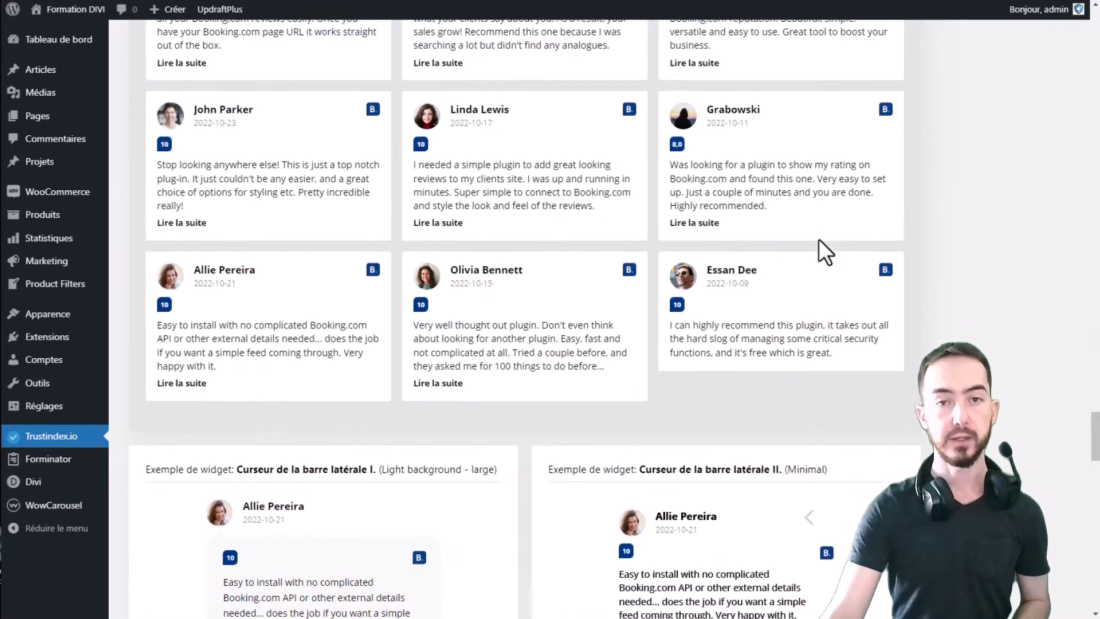
{"action": "scroll", "coordinate": [819, 239], "scroll_direction": "down", "scroll_amount": 20}
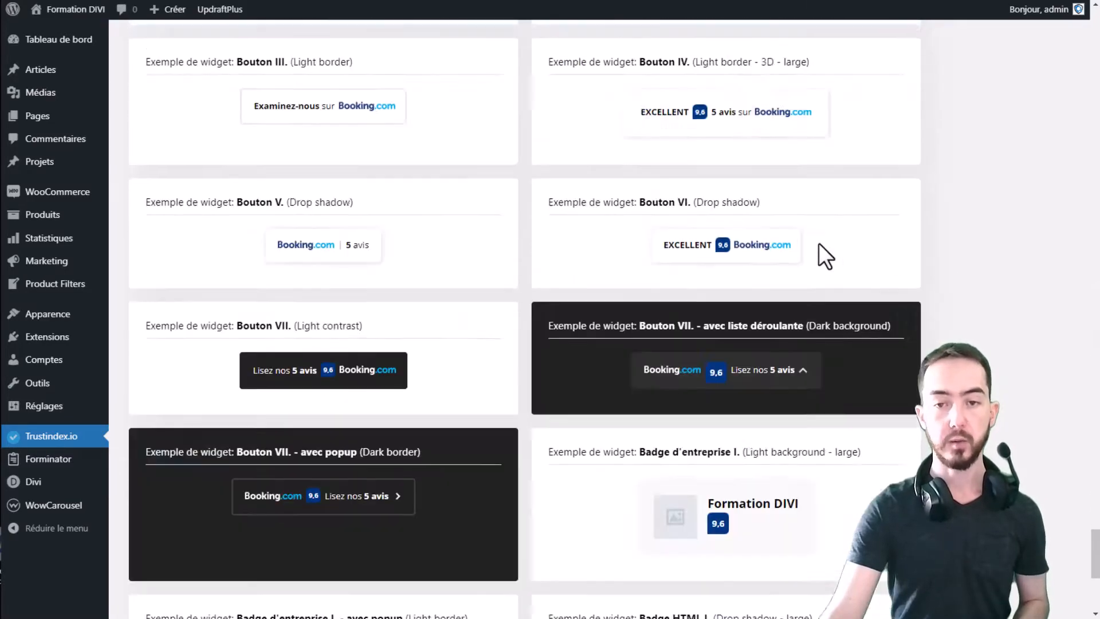
{"action": "scroll", "coordinate": [819, 243], "scroll_direction": "down", "scroll_amount": 7}
{"action": "scroll", "coordinate": [820, 249], "scroll_direction": "up", "scroll_amount": 18}
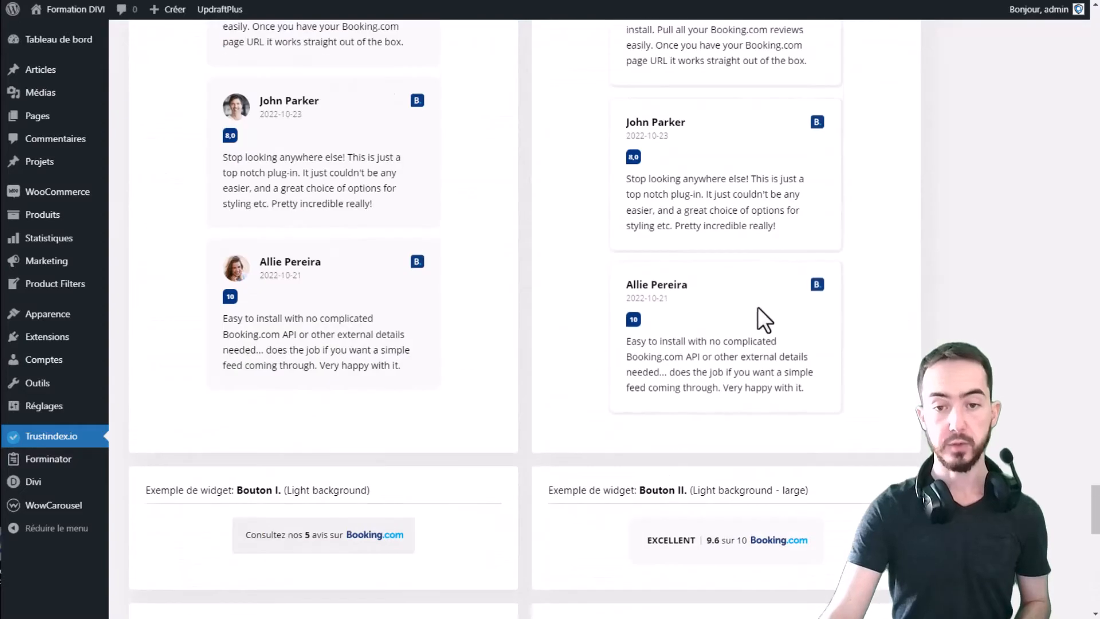
{"action": "scroll", "coordinate": [640, 493], "scroll_direction": "up", "scroll_amount": 20}
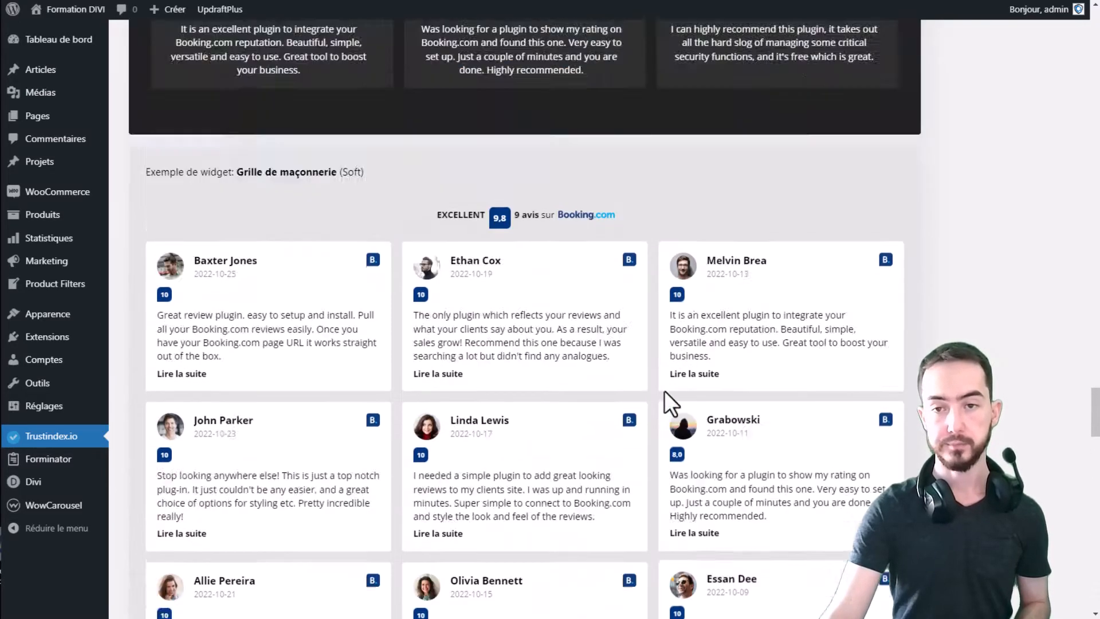
{"action": "scroll", "coordinate": [674, 374], "scroll_direction": "up", "scroll_amount": 20}
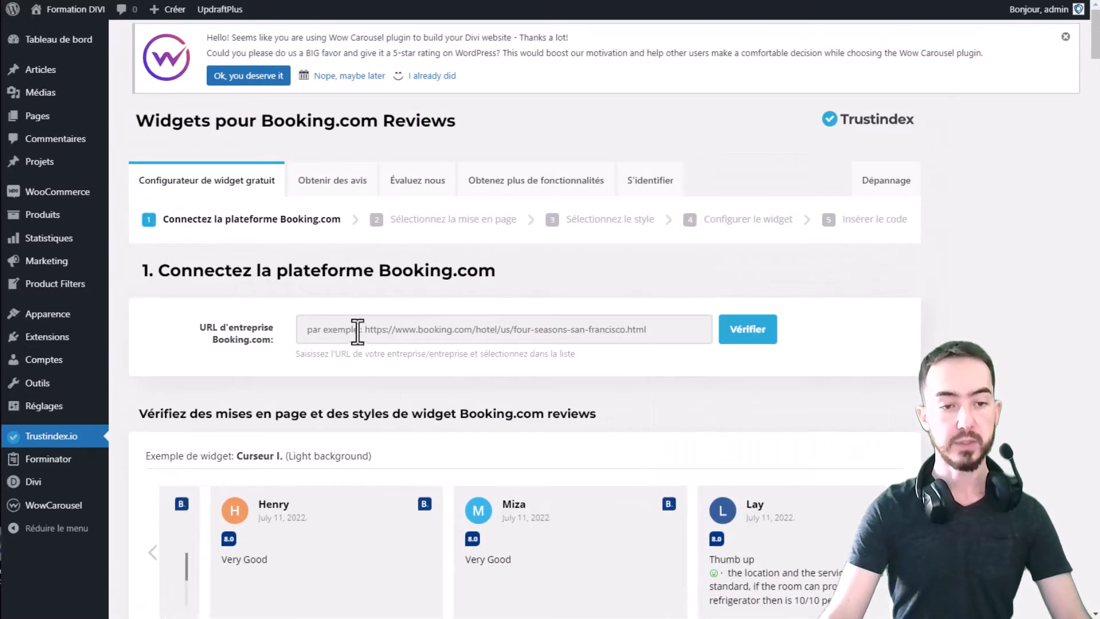
Switch to Booking.com, browse the stays in Nîmes and open the Appart'City Confort Nimes Arenes page
{"action": "left_click", "coordinate": [318, 330]}
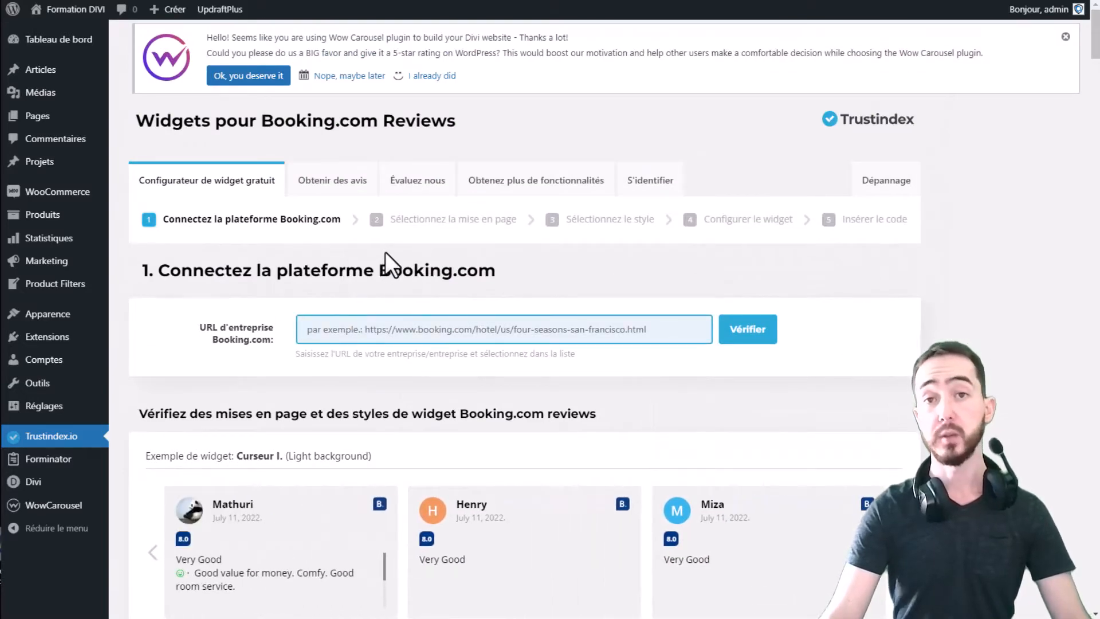
{"action": "key", "text": "ctrl+Tab"}
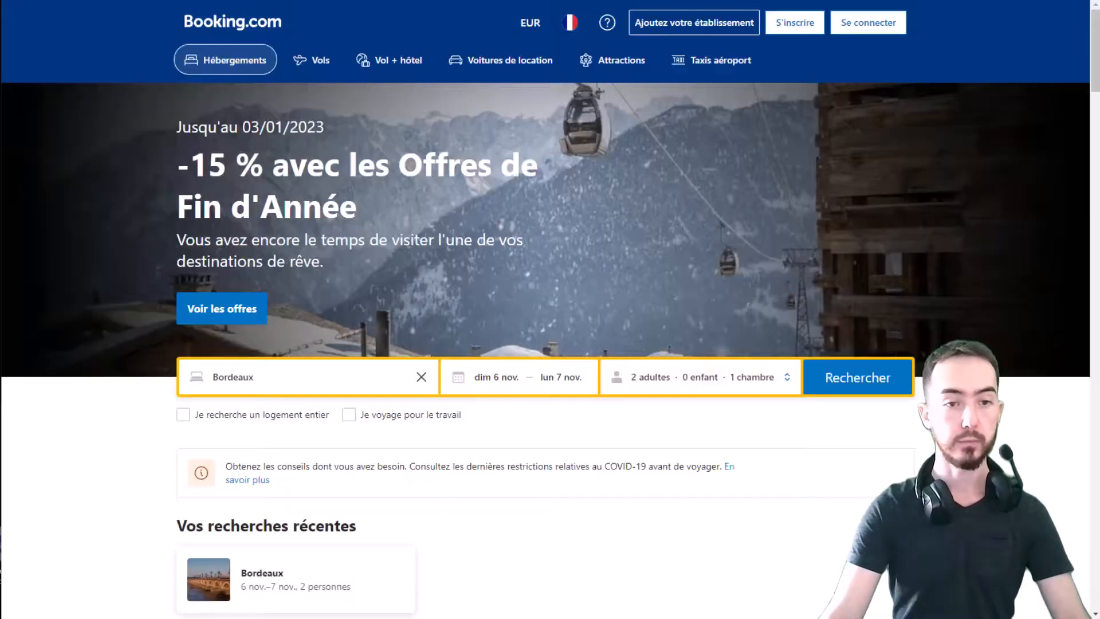
{"action": "scroll", "coordinate": [483, 245], "scroll_direction": "down", "scroll_amount": 14}
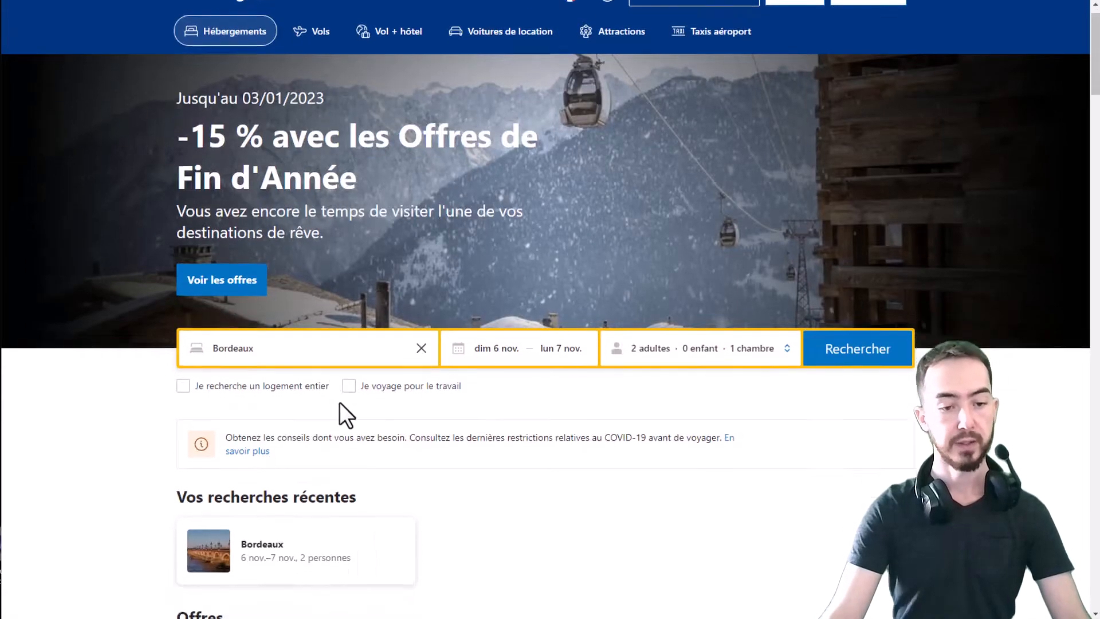
{"action": "scroll", "coordinate": [848, 229], "scroll_direction": "down", "scroll_amount": 5}
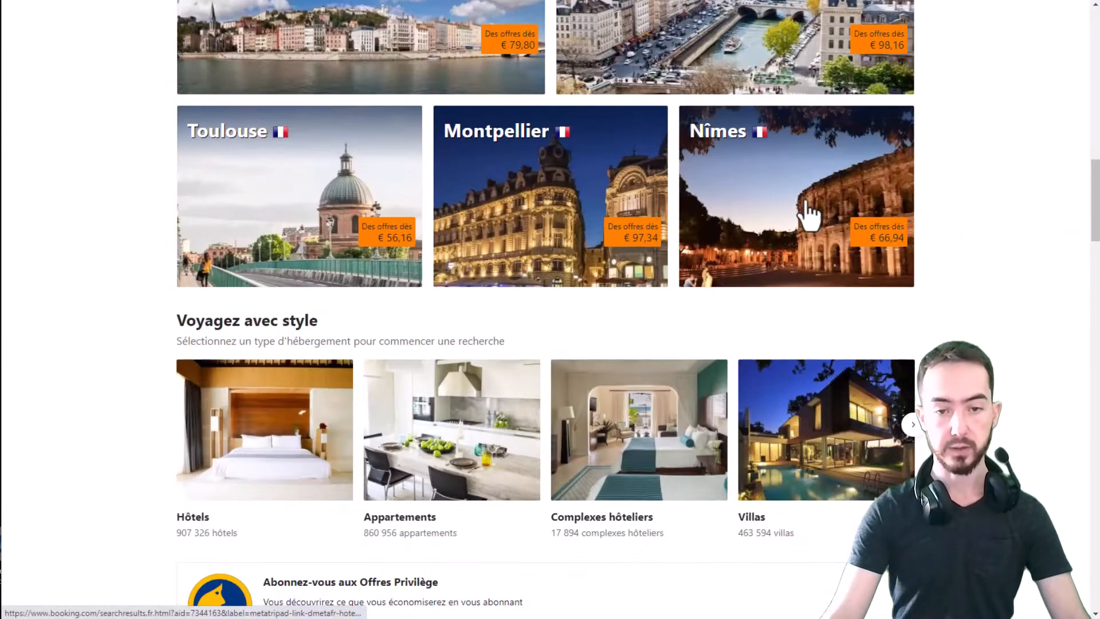
{"action": "left_click", "coordinate": [680, 395]}
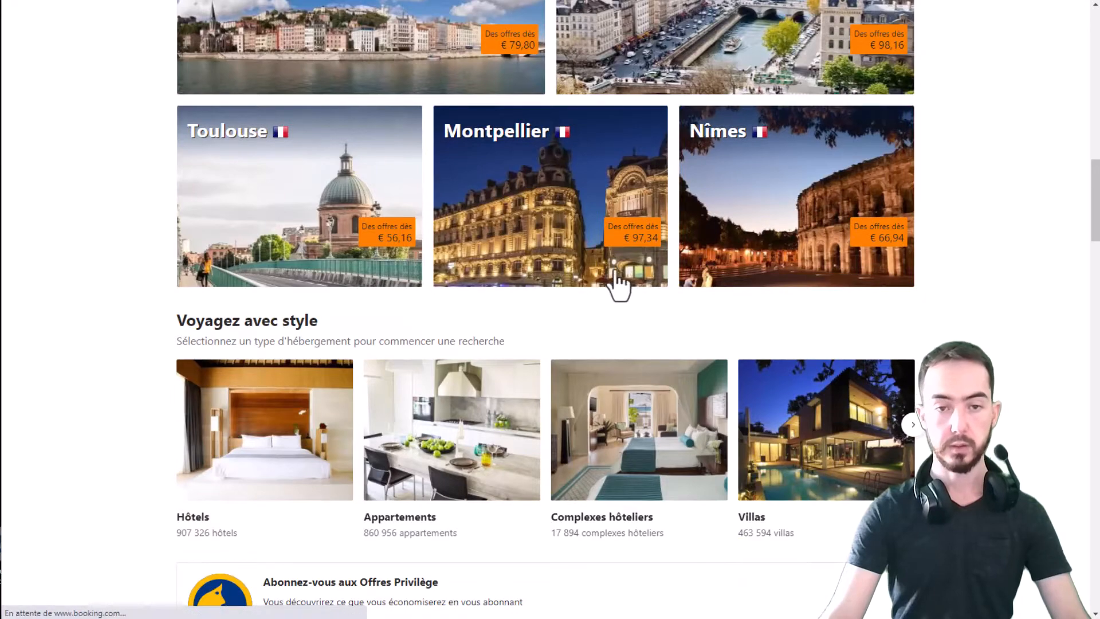
{"action": "scroll", "coordinate": [651, 216], "scroll_direction": "down", "scroll_amount": 5}
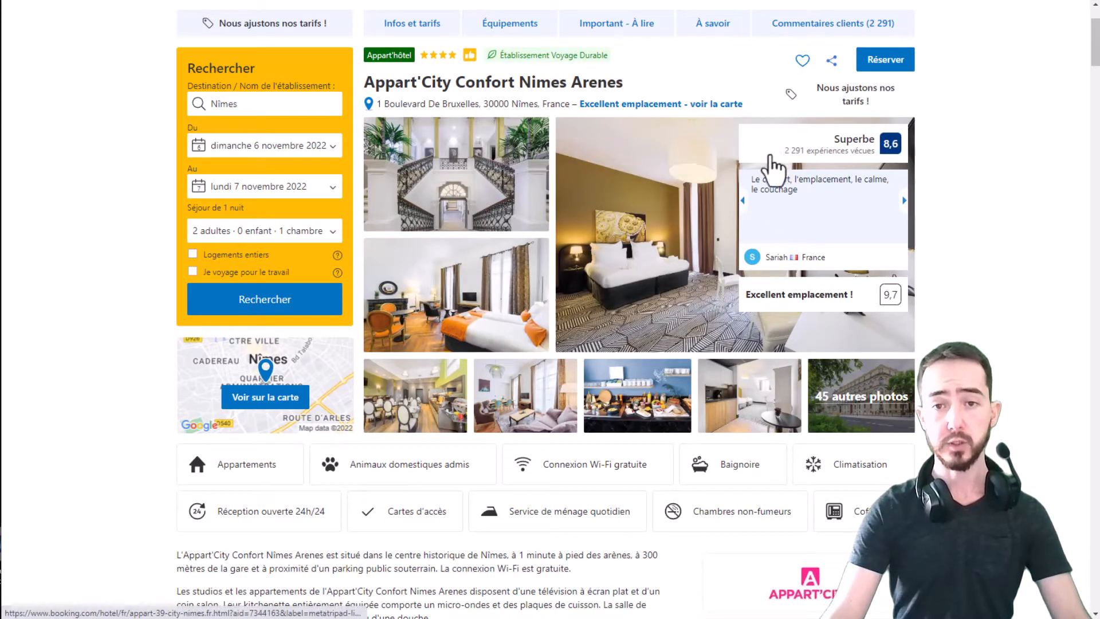
Examine the availability, customer comments and questions sections of the Appart'City Confort Nimes Arenes page
{"action": "scroll", "coordinate": [955, 238], "scroll_direction": "down", "scroll_amount": 10}
{"action": "scroll", "coordinate": [953, 236], "scroll_direction": "down", "scroll_amount": 20}
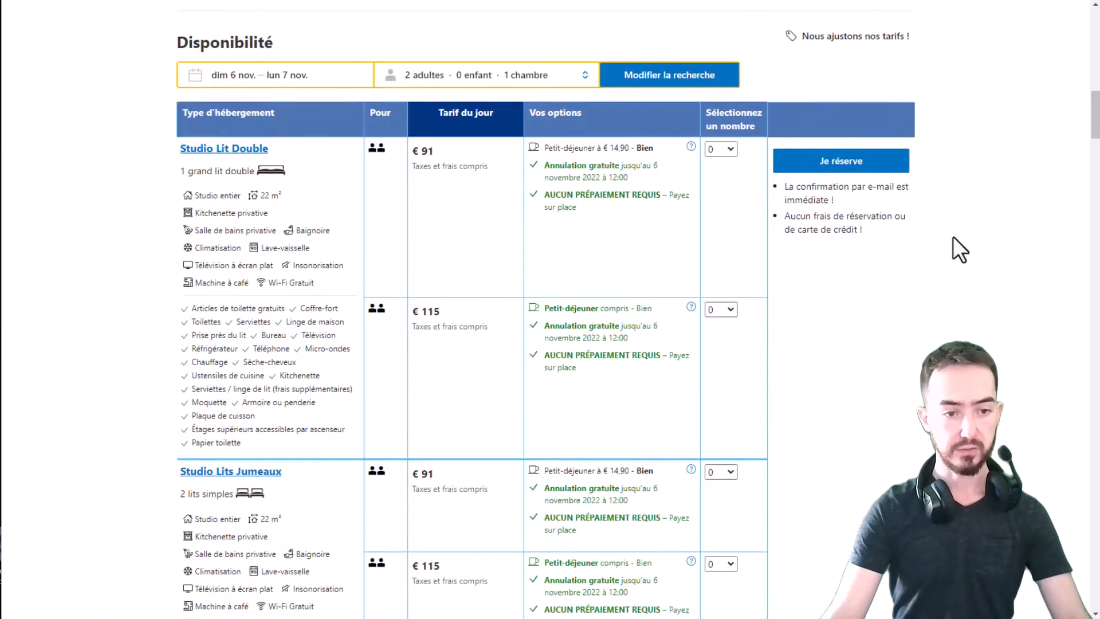
{"action": "scroll", "coordinate": [951, 234], "scroll_direction": "down", "scroll_amount": 5}
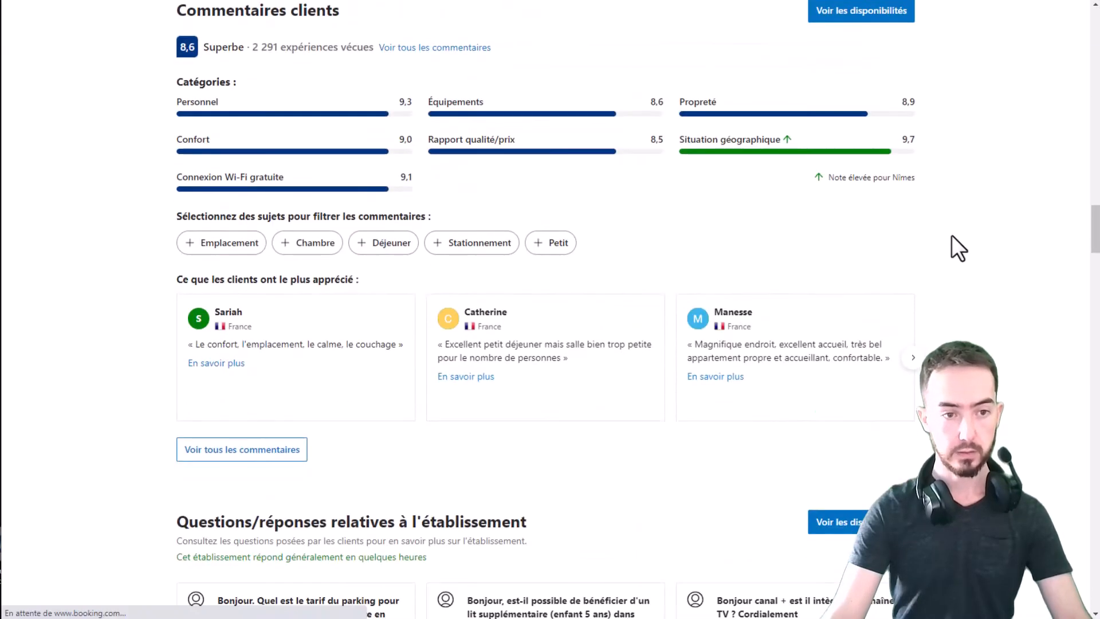
{"action": "scroll", "coordinate": [298, 206], "scroll_direction": "down", "scroll_amount": 5}
{"action": "scroll", "coordinate": [268, 151], "scroll_direction": "up", "scroll_amount": 4}
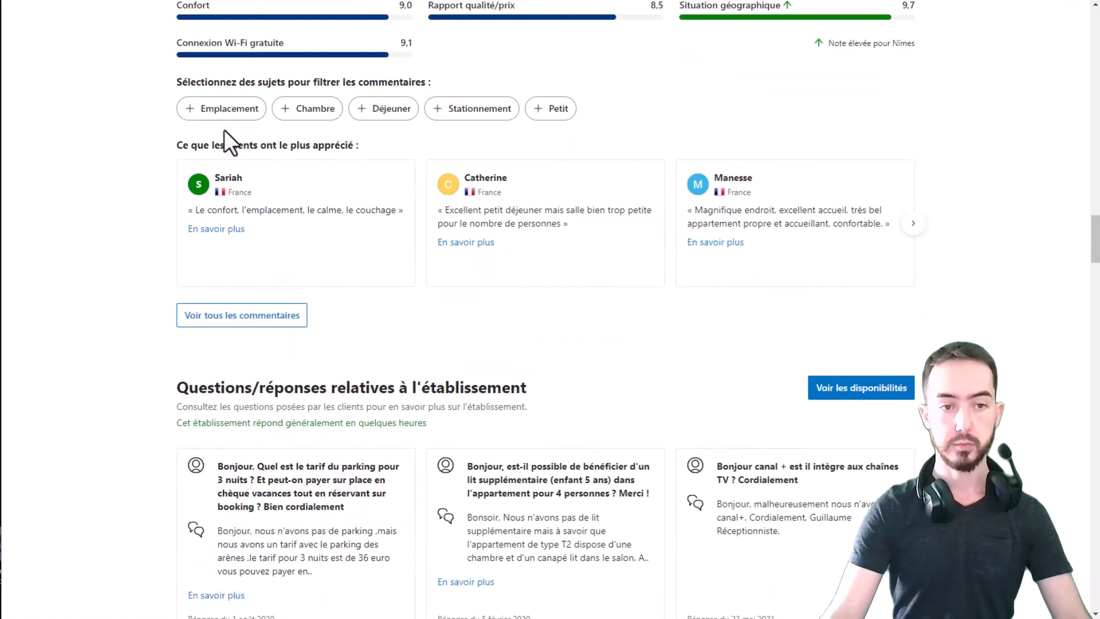
{"action": "scroll", "coordinate": [856, 172], "scroll_direction": "down", "scroll_amount": 10}
{"action": "scroll", "coordinate": [856, 212], "scroll_direction": "up", "scroll_amount": 16}
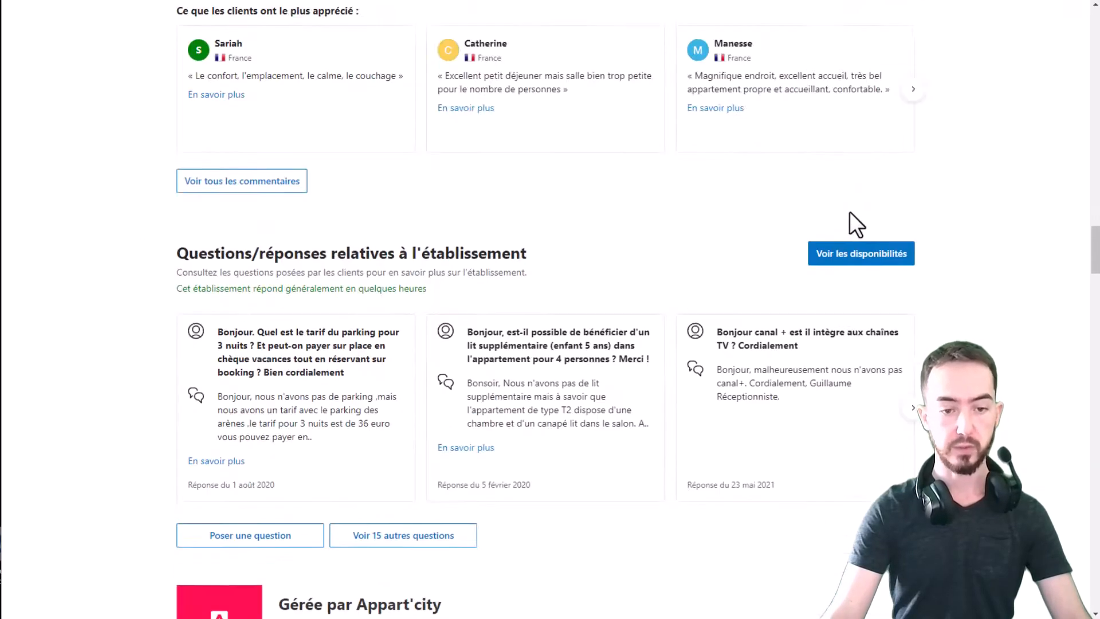
{"action": "left_click", "coordinate": [860, 212]}
{"action": "scroll", "coordinate": [630, 115], "scroll_direction": "up", "scroll_amount": 10}
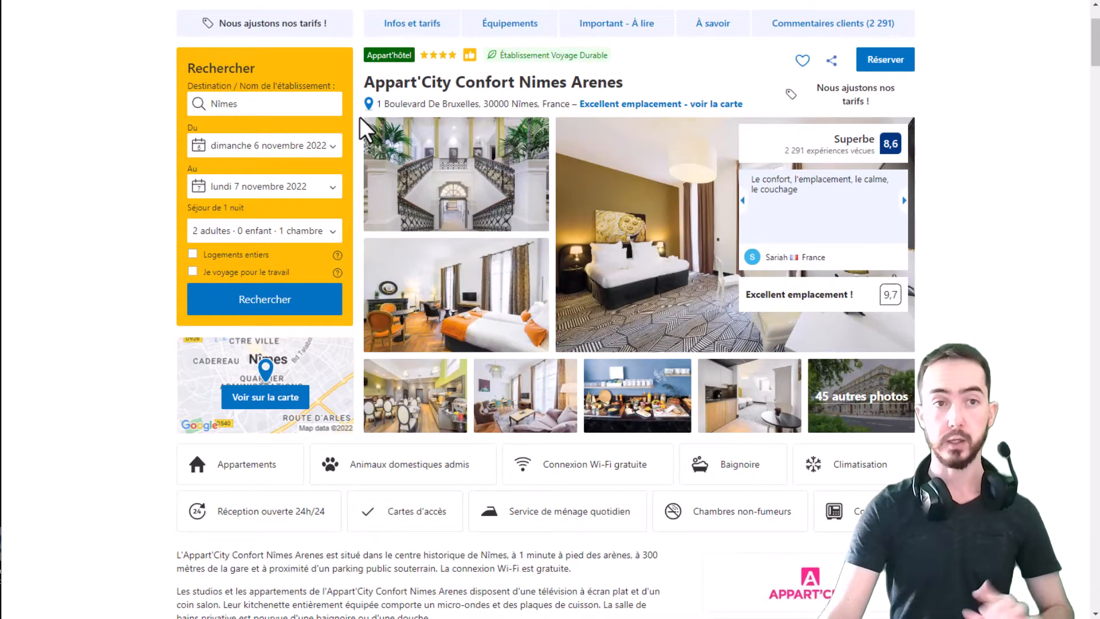
Return to the Trustindex widget configurator, paste the Appart'City Nîmes page link as the Booking.com business URL and verify it
{"action": "key", "text": "ctrl+w"}
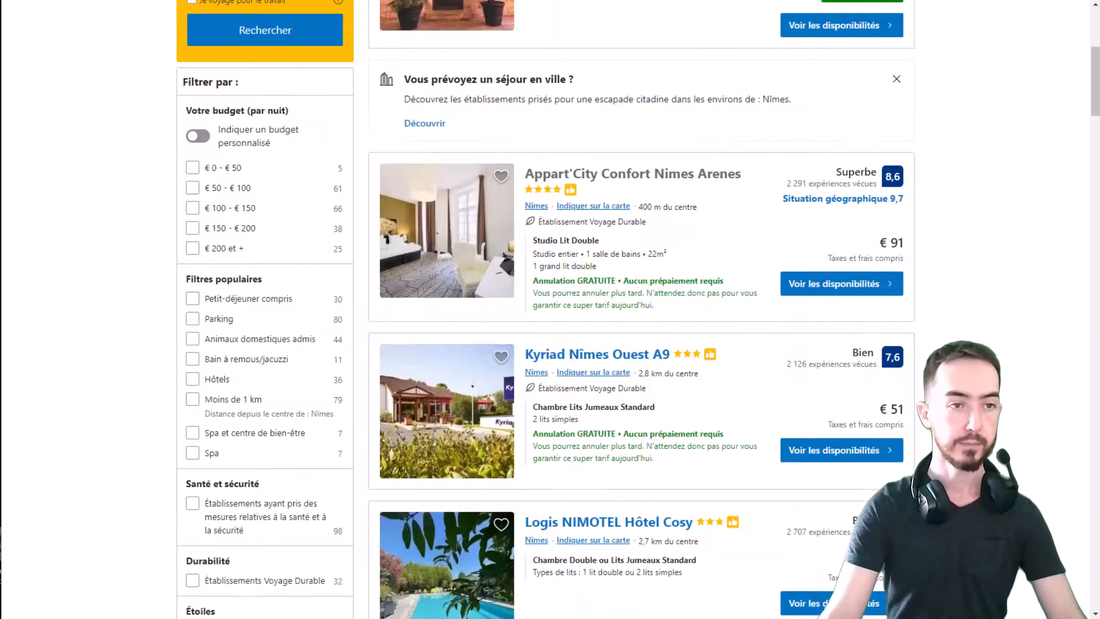
{"action": "key", "text": "ctrl+w"}
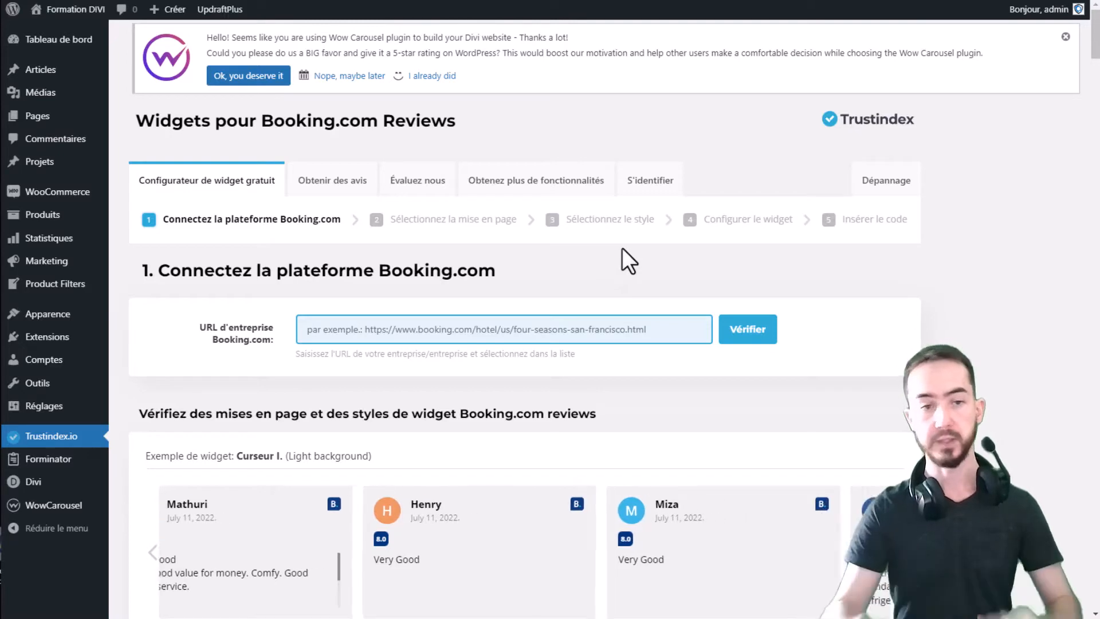
{"action": "key", "text": "ctrl+v"}
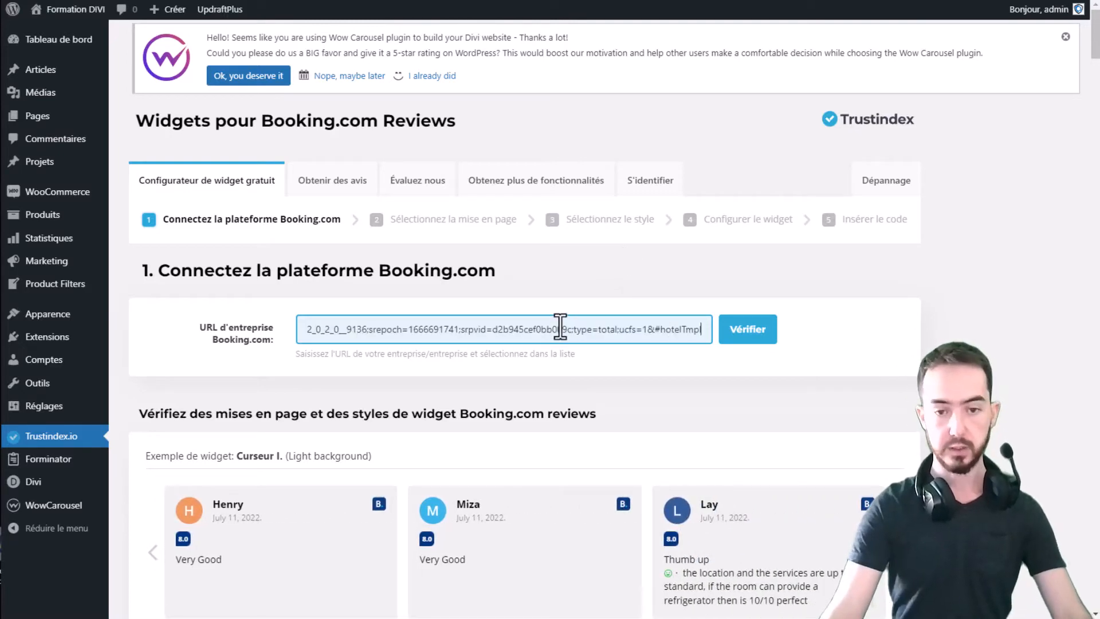
{"action": "left_click", "coordinate": [769, 330]}
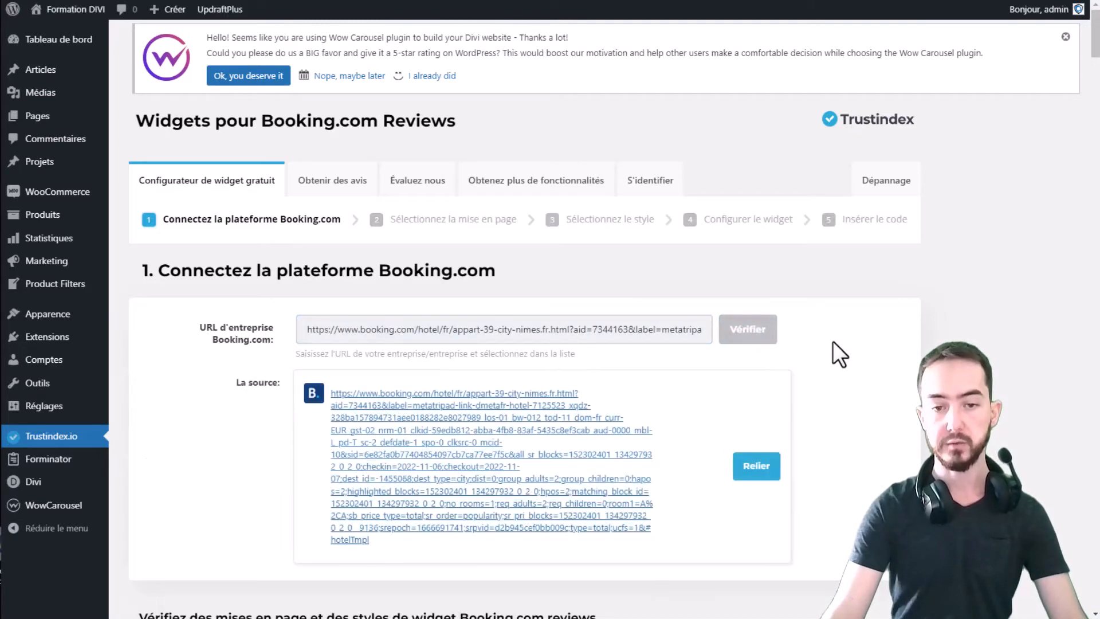
Connect the verified Booking.com source to the widget configurator and proceed to the layout selection stage
{"action": "left_click", "coordinate": [759, 474]}
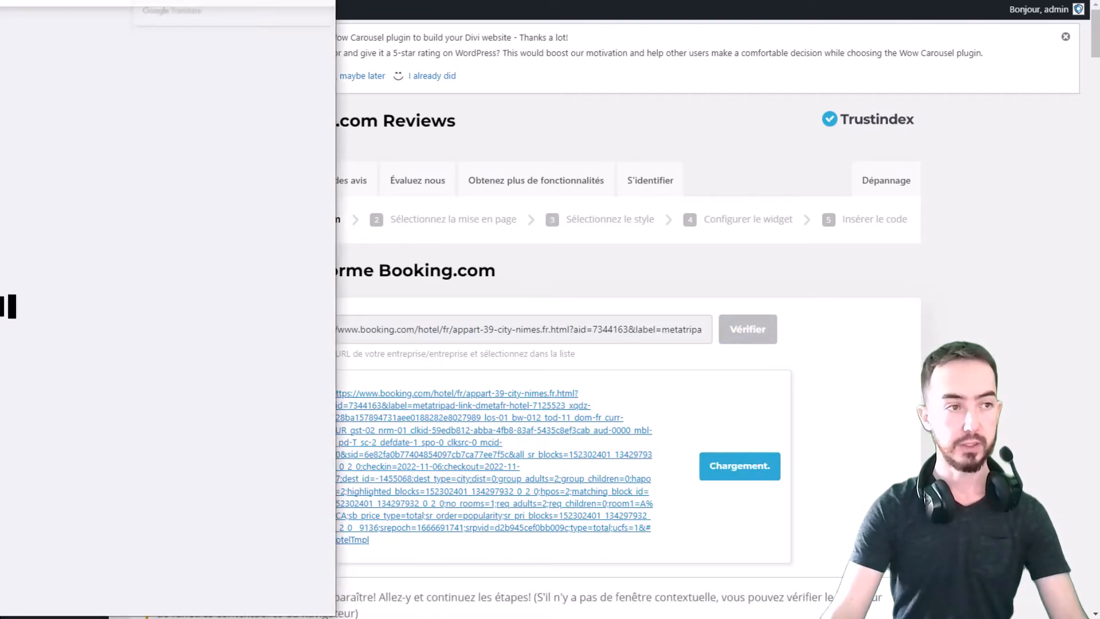
{"action": "left_click_drag", "start_coordinate": [0, 2], "coordinate": [202, 2]}
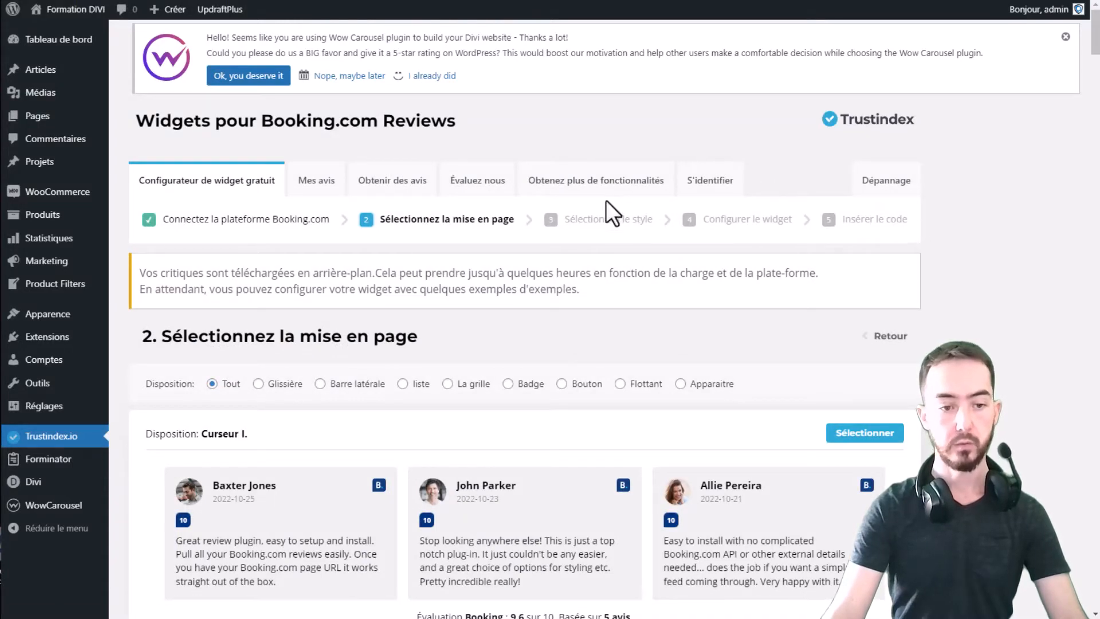
{"action": "scroll", "coordinate": [545, 223], "scroll_direction": "down", "scroll_amount": 1}
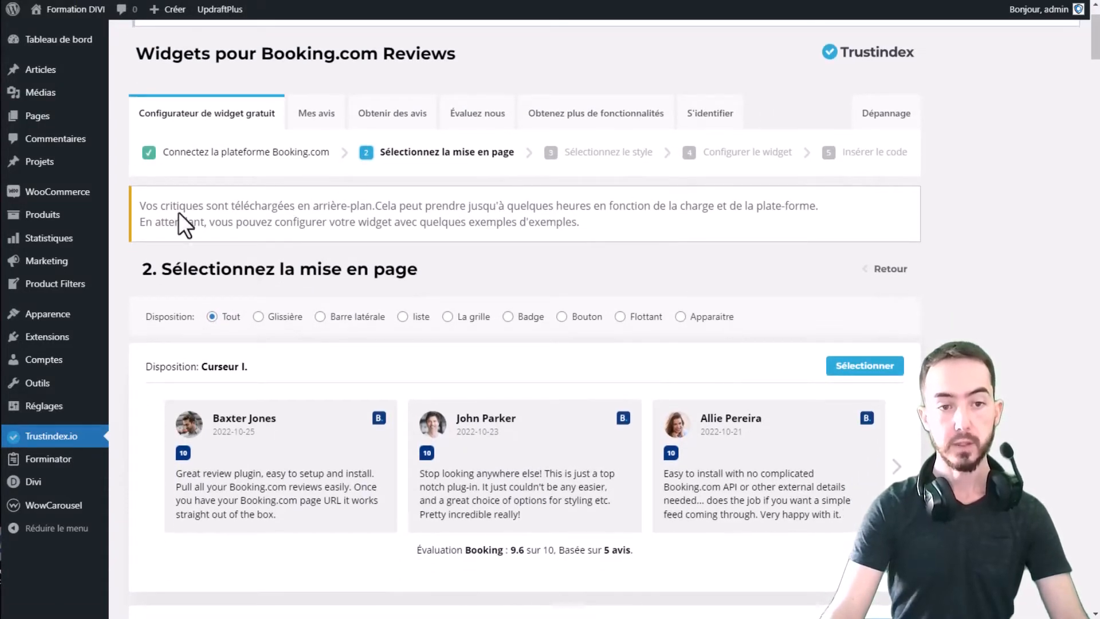
Compare the available slider layouts for the reviews widget and select the Curseur II. layout
{"action": "left_click_drag", "start_coordinate": [182, 209], "coordinate": [565, 226]}
{"action": "left_click", "coordinate": [336, 214]}
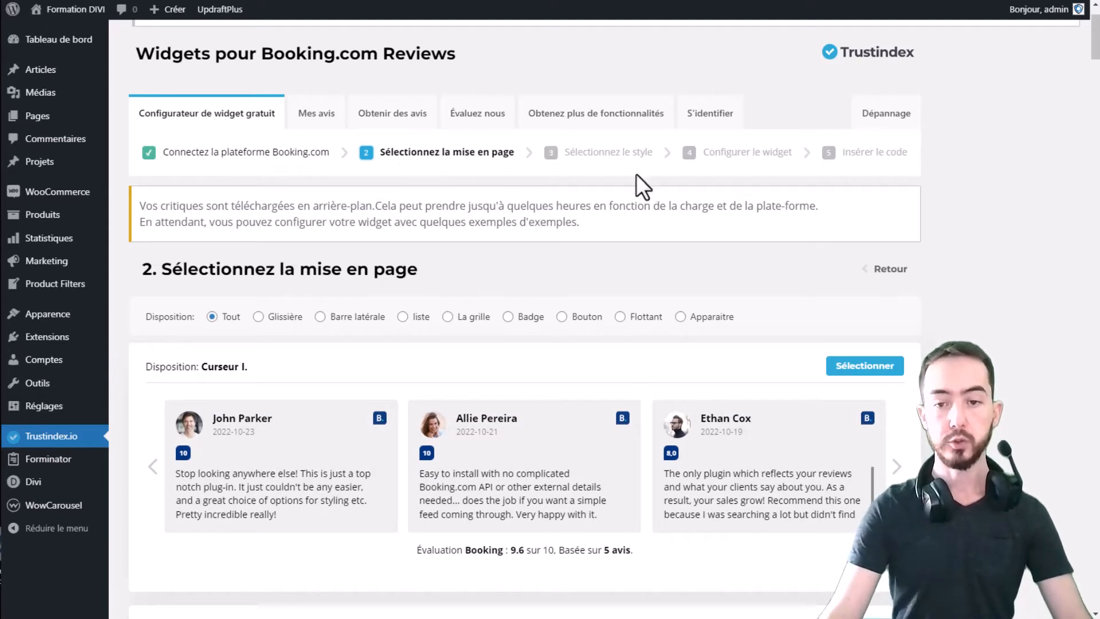
{"action": "scroll", "coordinate": [771, 199], "scroll_direction": "down", "scroll_amount": 3}
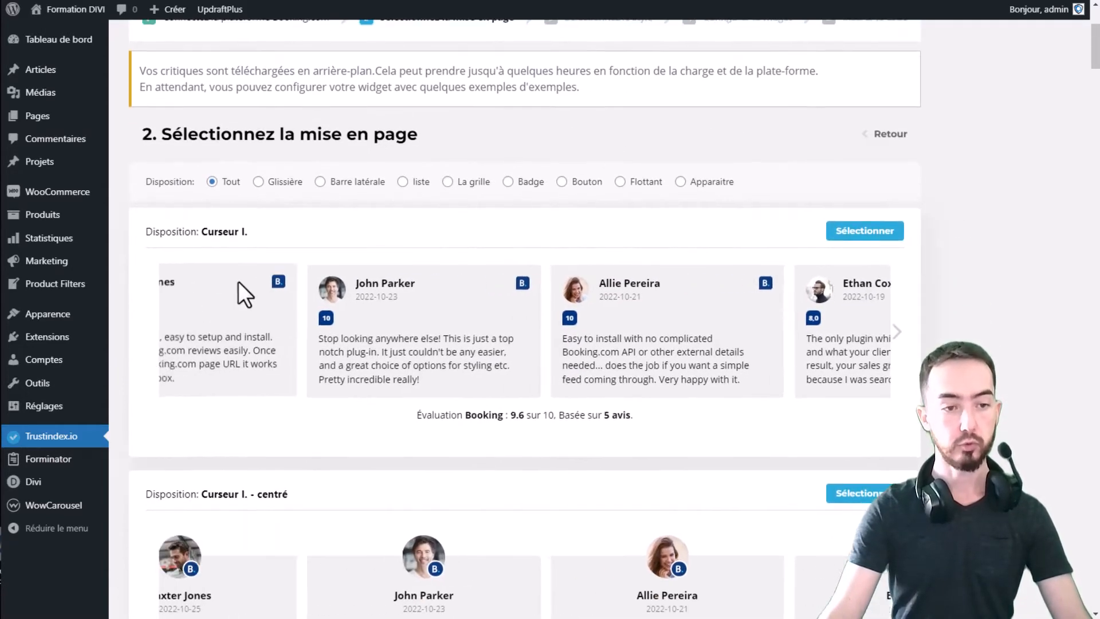
{"action": "scroll", "coordinate": [417, 178], "scroll_direction": "down", "scroll_amount": 5}
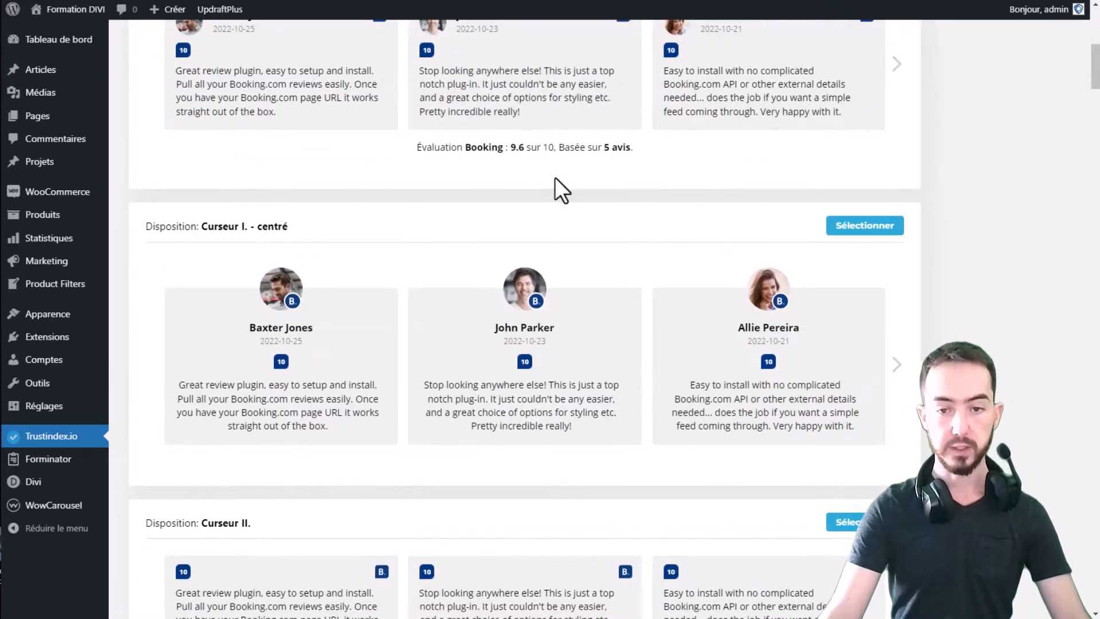
{"action": "scroll", "coordinate": [555, 178], "scroll_direction": "down", "scroll_amount": 4}
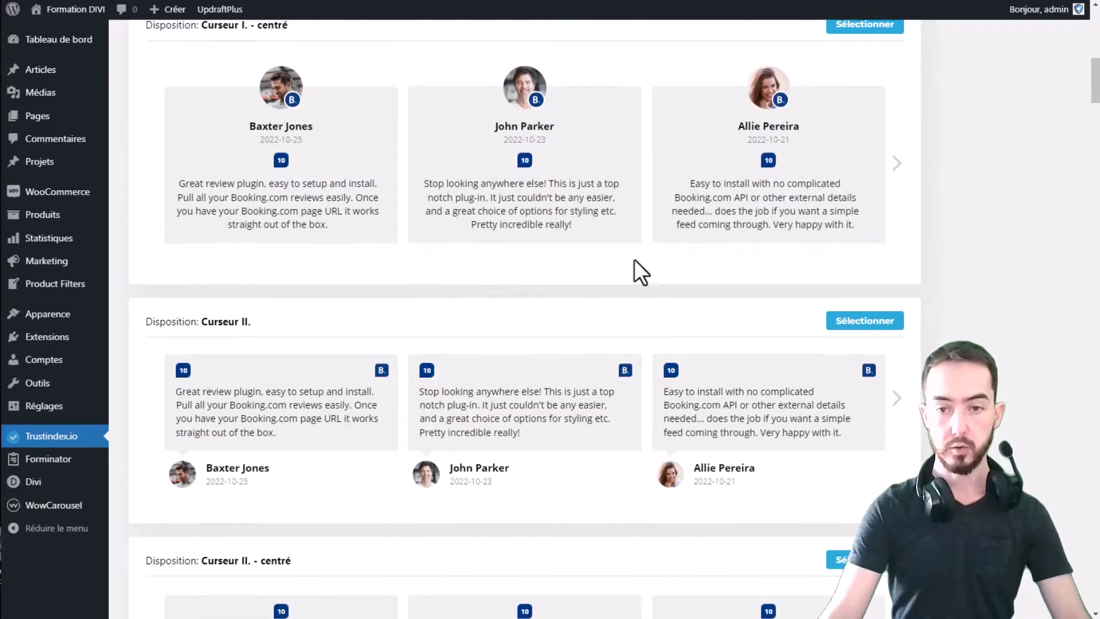
{"action": "scroll", "coordinate": [710, 244], "scroll_direction": "up", "scroll_amount": 3}
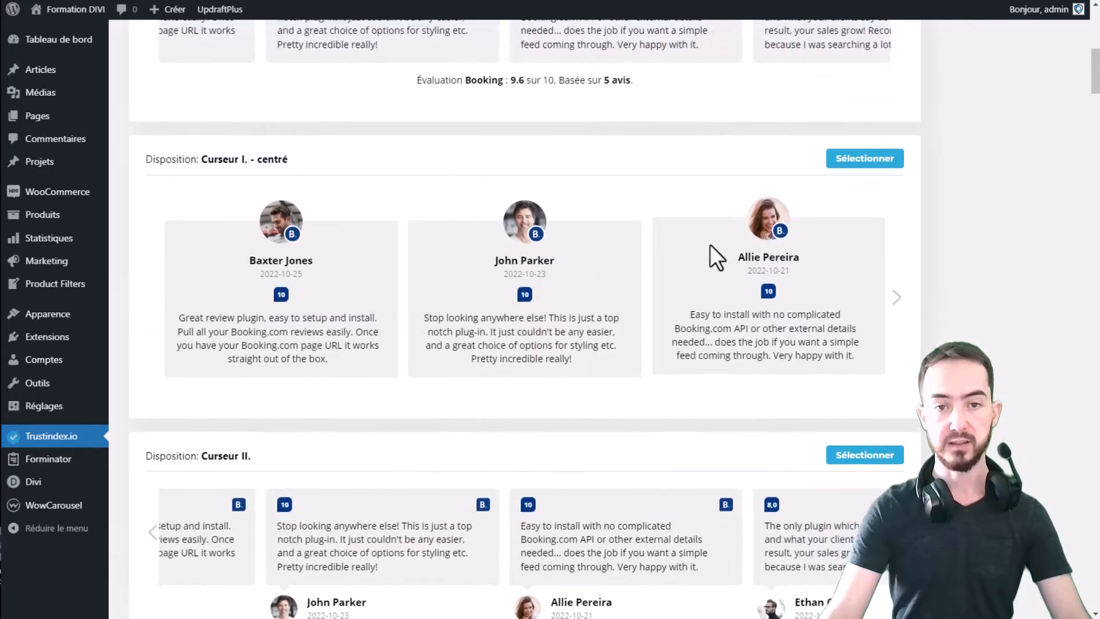
{"action": "scroll", "coordinate": [710, 244], "scroll_direction": "up", "scroll_amount": 4}
{"action": "scroll", "coordinate": [249, 274], "scroll_direction": "down", "scroll_amount": 10}
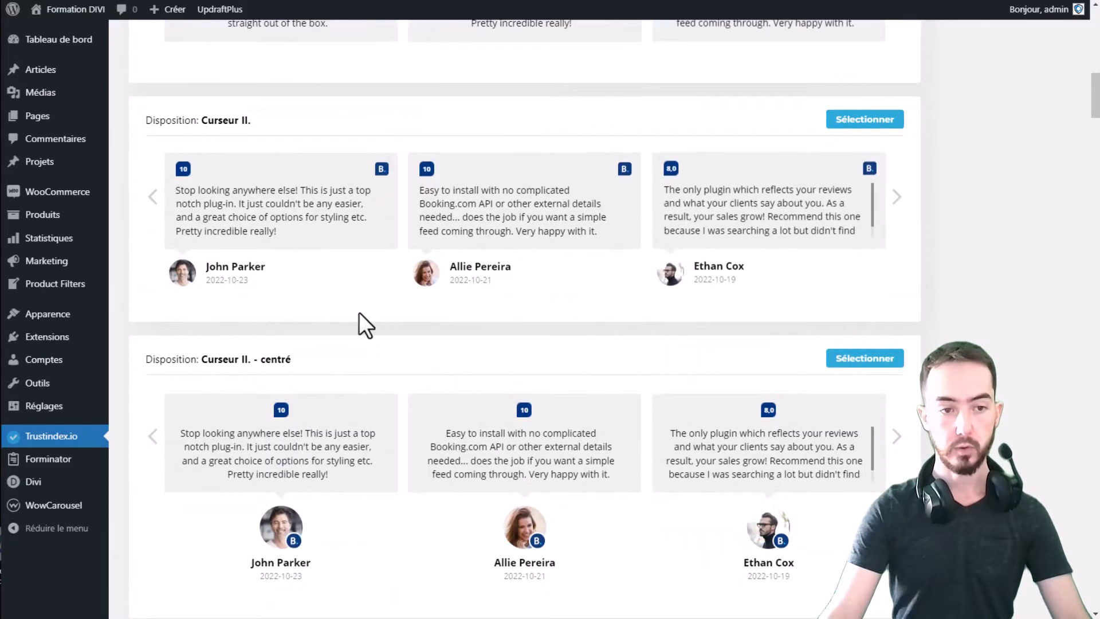
{"action": "scroll", "coordinate": [635, 328], "scroll_direction": "up", "scroll_amount": 2}
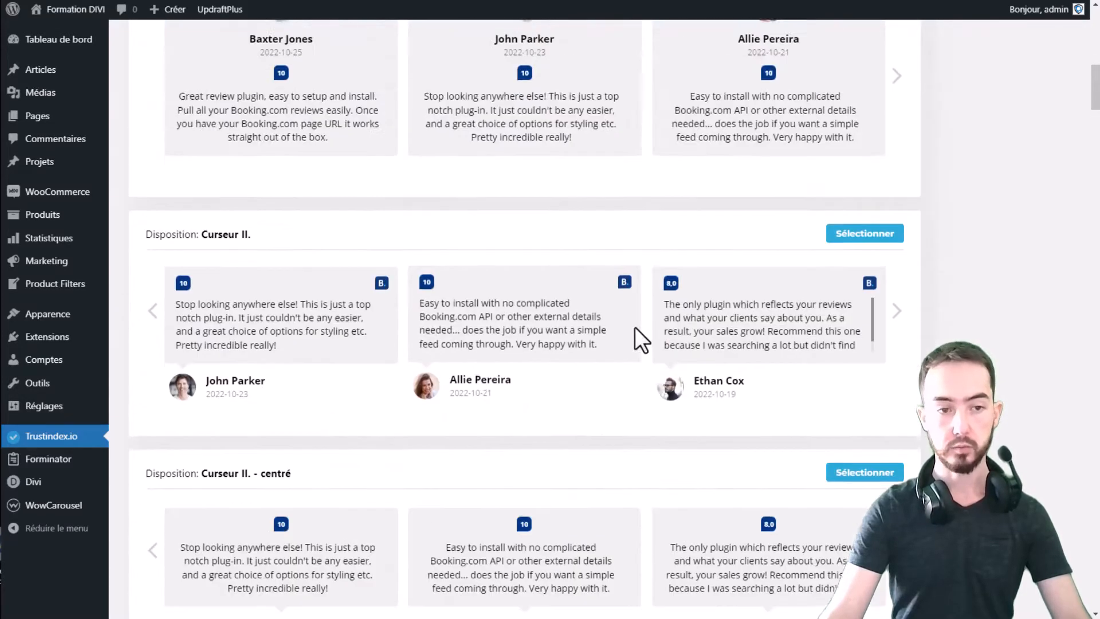
{"action": "scroll", "coordinate": [634, 327], "scroll_direction": "up", "scroll_amount": 1}
{"action": "left_click", "coordinate": [863, 253]}
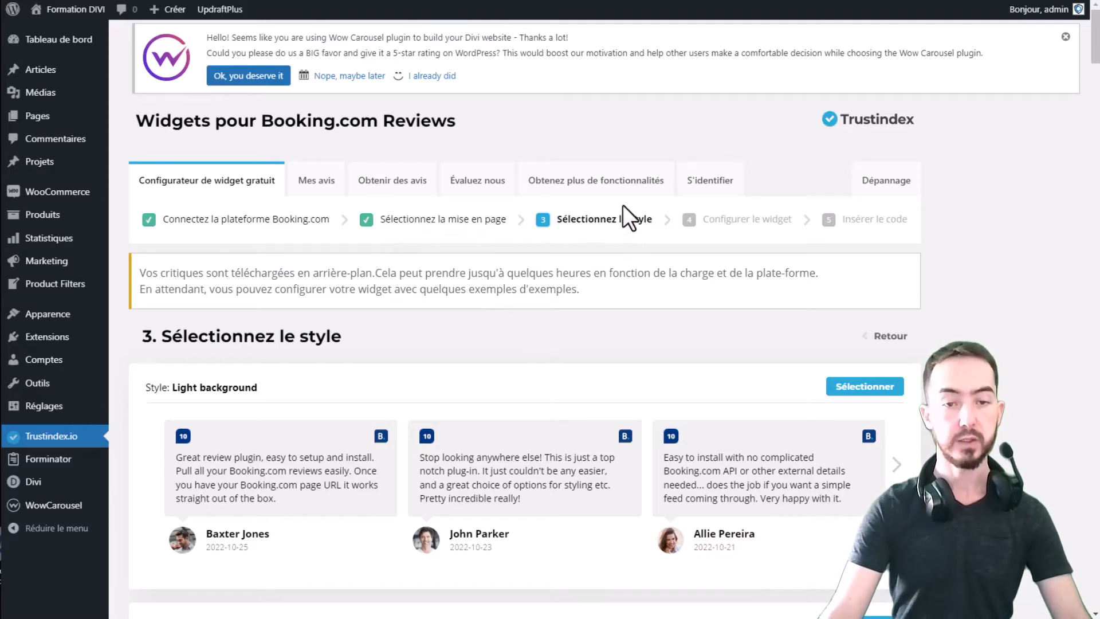
Review the available styles for the Curseur II. layout and select the Light border style
{"action": "scroll", "coordinate": [580, 260], "scroll_direction": "down", "scroll_amount": 5}
{"action": "scroll", "coordinate": [240, 109], "scroll_direction": "up", "scroll_amount": 1}
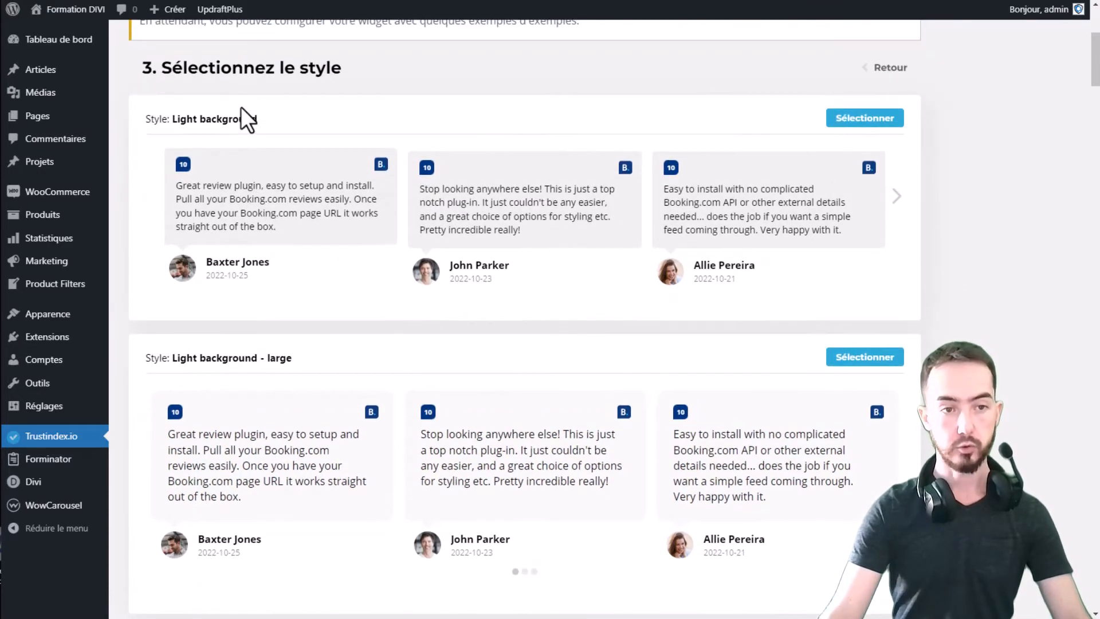
{"action": "scroll", "coordinate": [331, 109], "scroll_direction": "down", "scroll_amount": 1}
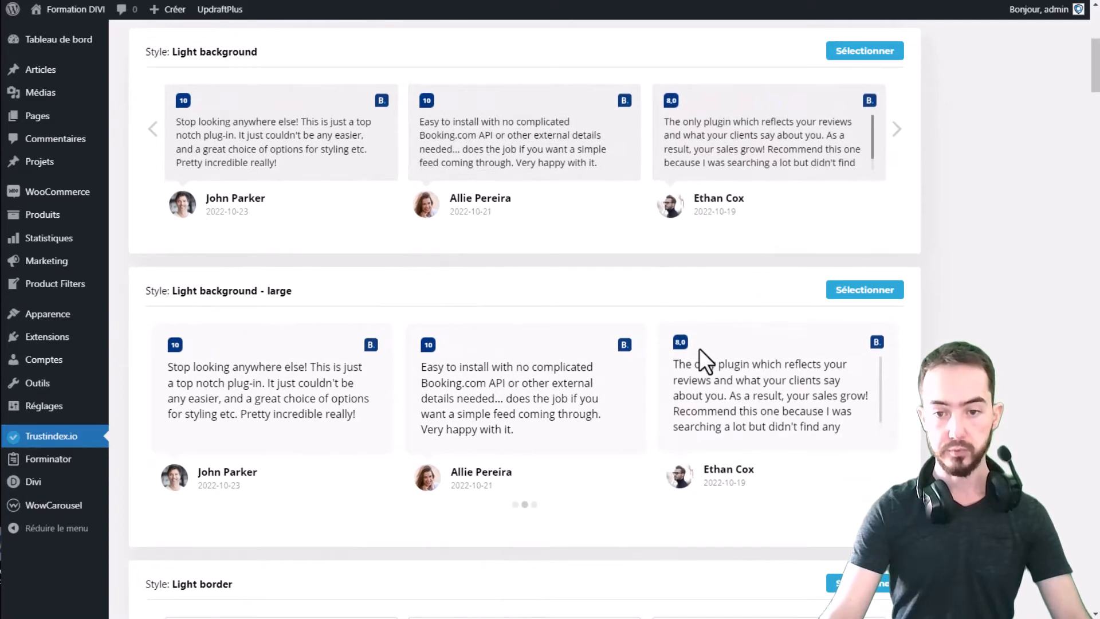
{"action": "scroll", "coordinate": [687, 350], "scroll_direction": "down", "scroll_amount": 4}
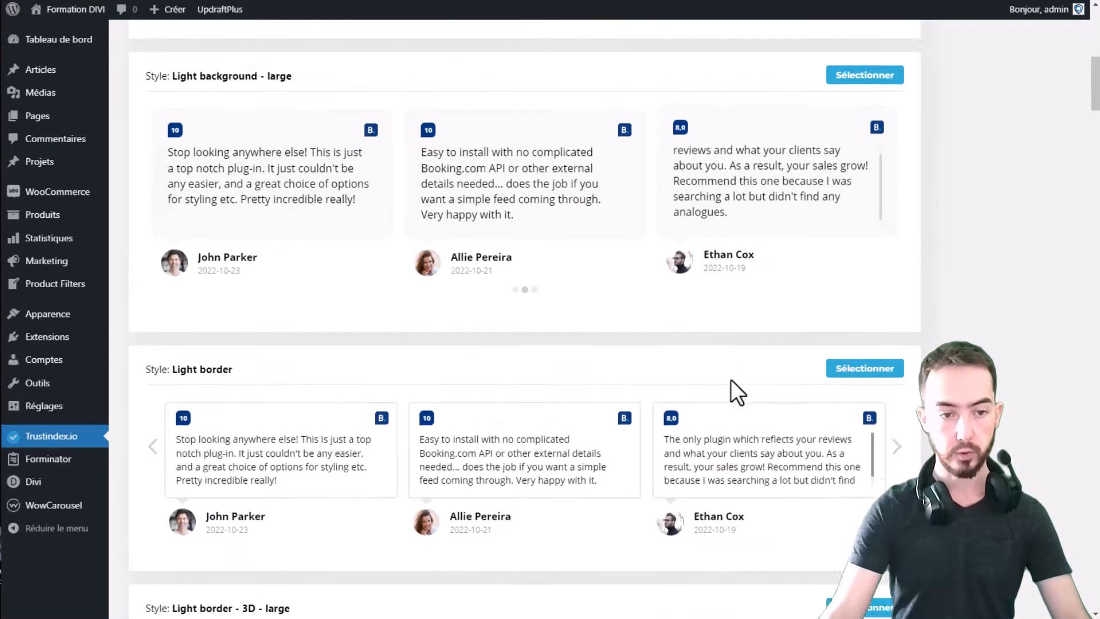
{"action": "scroll", "coordinate": [736, 393], "scroll_direction": "down", "scroll_amount": 3}
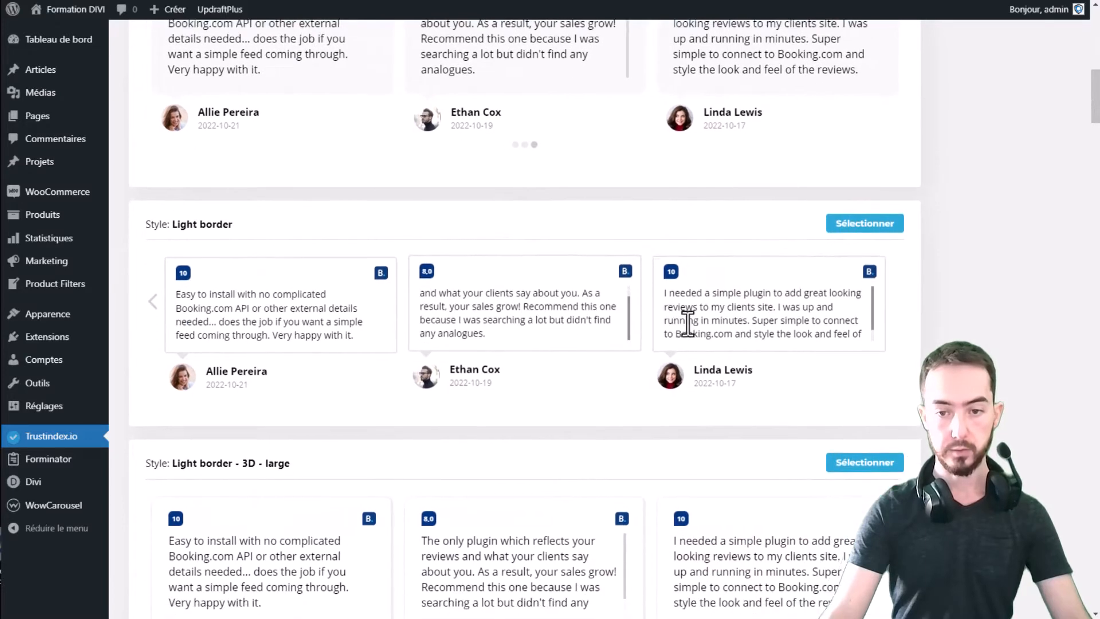
{"action": "scroll", "coordinate": [692, 318], "scroll_direction": "down", "scroll_amount": 3}
{"action": "scroll", "coordinate": [752, 132], "scroll_direction": "down", "scroll_amount": 1}
{"action": "scroll", "coordinate": [564, 152], "scroll_direction": "up", "scroll_amount": 3}
{"action": "scroll", "coordinate": [506, 338], "scroll_direction": "up", "scroll_amount": 1}
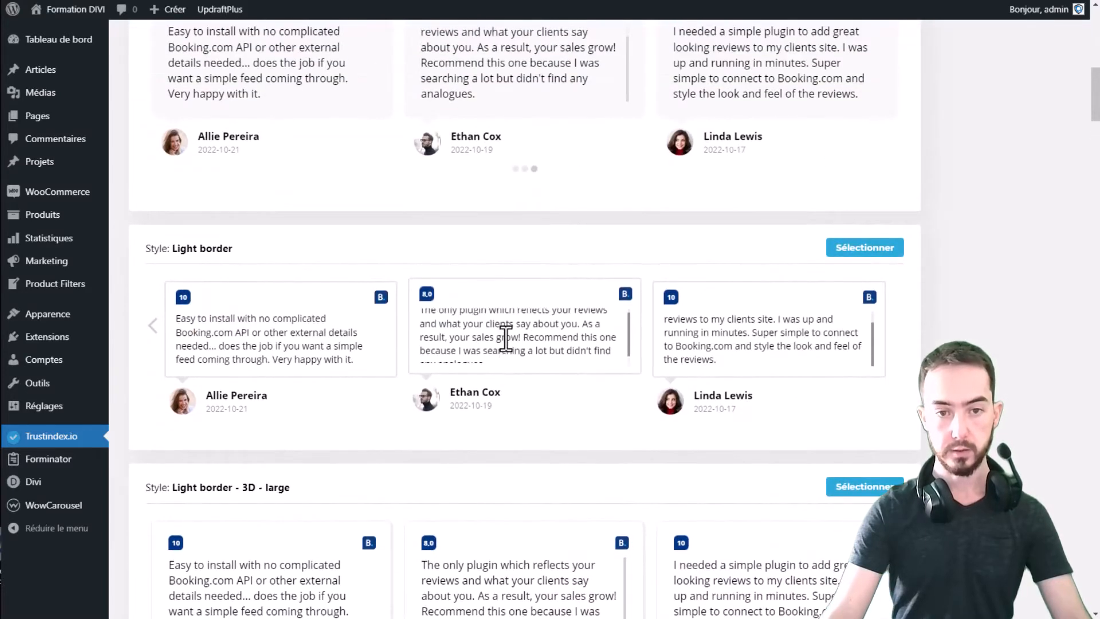
{"action": "scroll", "coordinate": [506, 344], "scroll_direction": "down", "scroll_amount": 4}
{"action": "scroll", "coordinate": [536, 298], "scroll_direction": "down", "scroll_amount": 4}
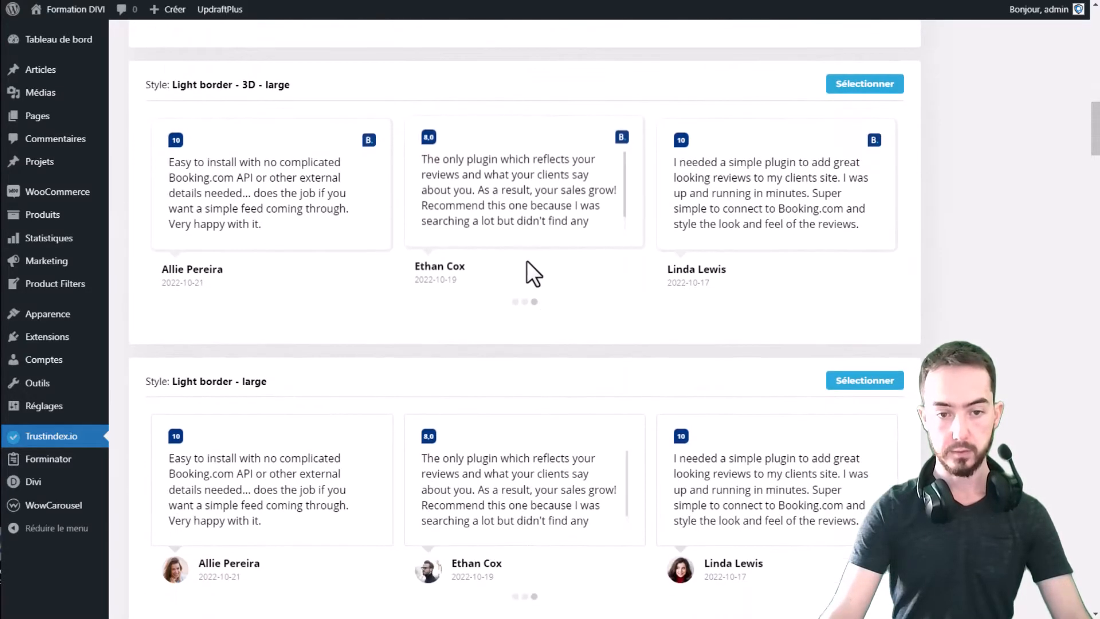
{"action": "scroll", "coordinate": [527, 260], "scroll_direction": "down", "scroll_amount": 3}
{"action": "scroll", "coordinate": [545, 280], "scroll_direction": "up", "scroll_amount": 8}
{"action": "scroll", "coordinate": [550, 284], "scroll_direction": "down", "scroll_amount": 10}
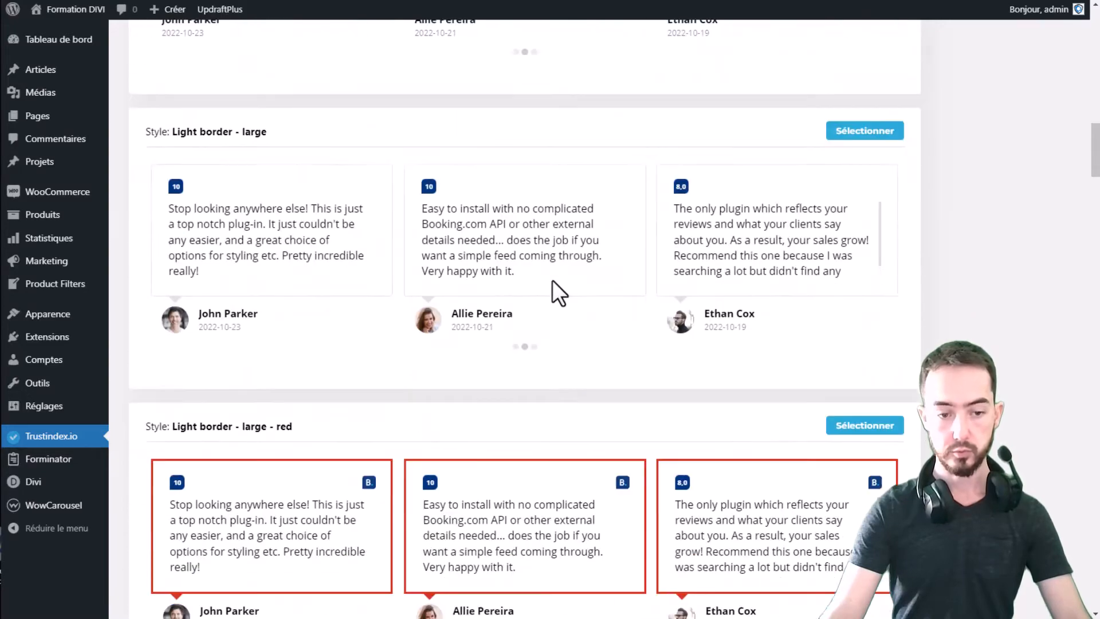
{"action": "scroll", "coordinate": [553, 279], "scroll_direction": "down", "scroll_amount": 3}
{"action": "scroll", "coordinate": [591, 327], "scroll_direction": "down", "scroll_amount": 10}
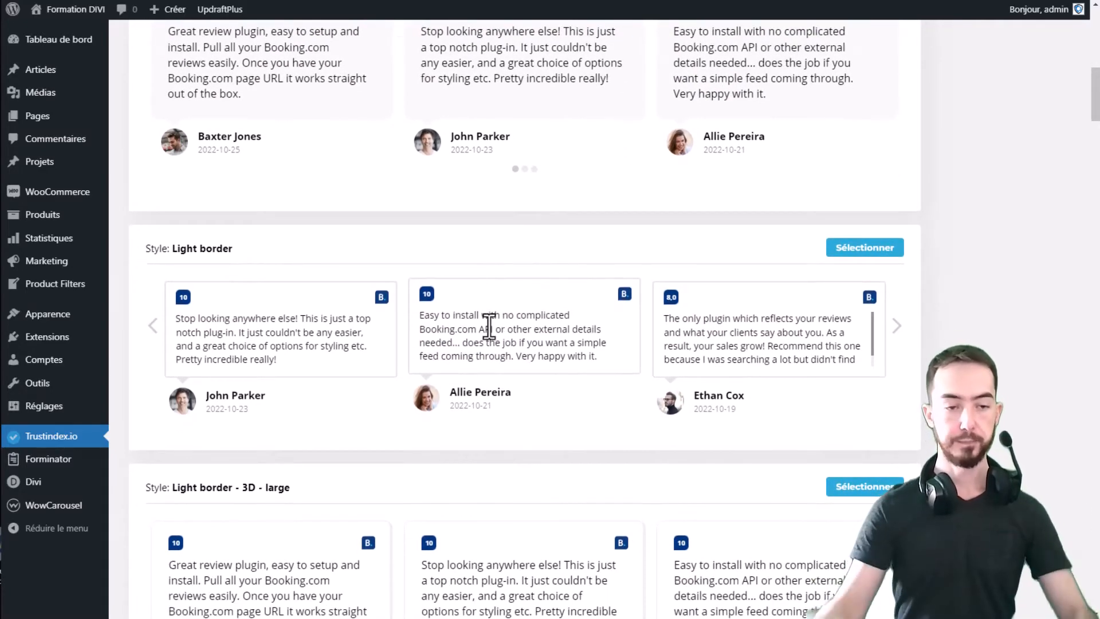
{"action": "left_click", "coordinate": [888, 251]}
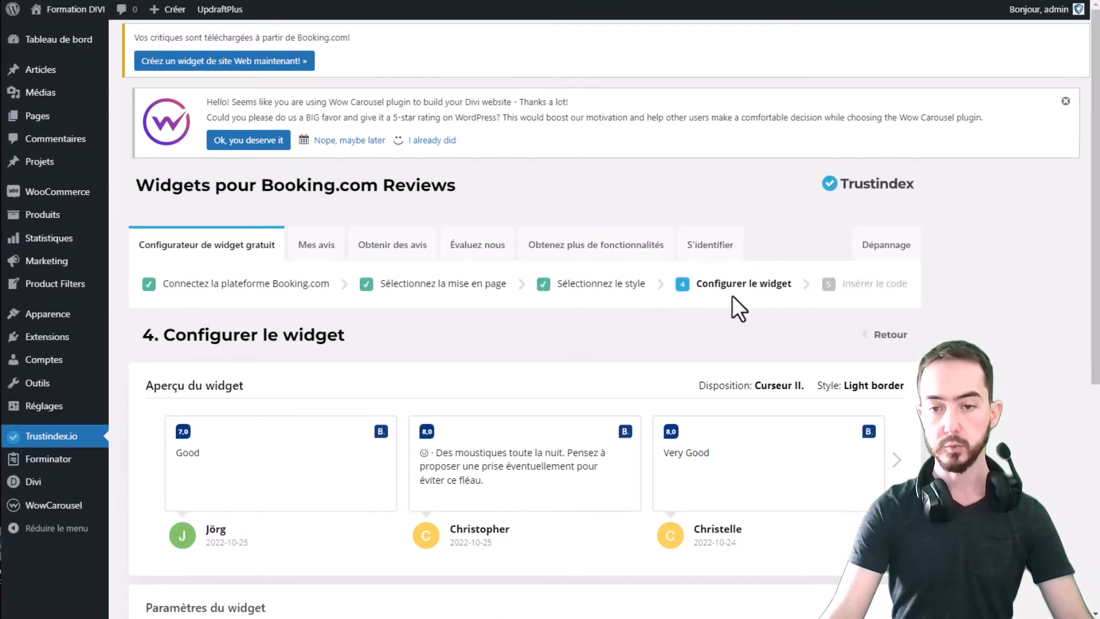
Filter the widget's ratings to show only four- and five-star reviews
{"action": "scroll", "coordinate": [728, 285], "scroll_direction": "down", "scroll_amount": 5}
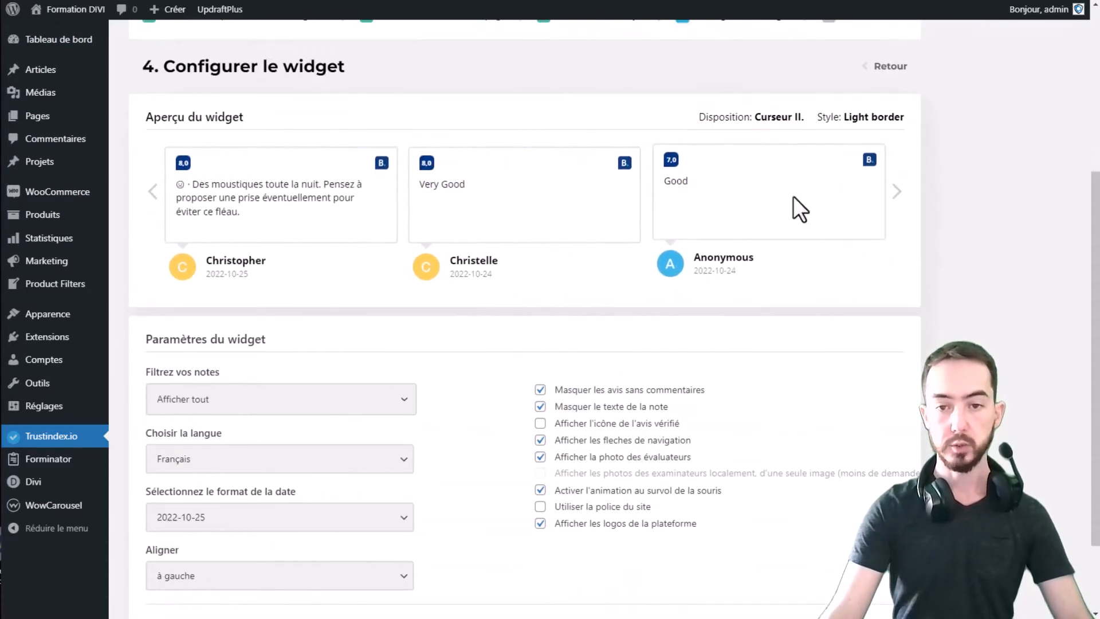
{"action": "scroll", "coordinate": [370, 198], "scroll_direction": "down", "scroll_amount": 2}
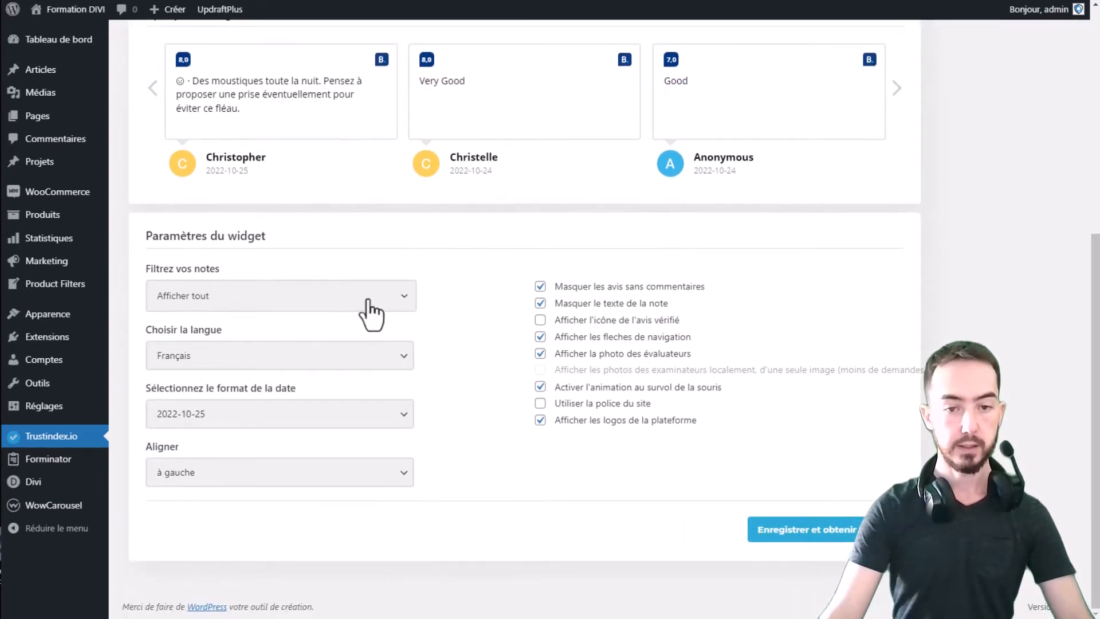
{"action": "left_click", "coordinate": [272, 301]}
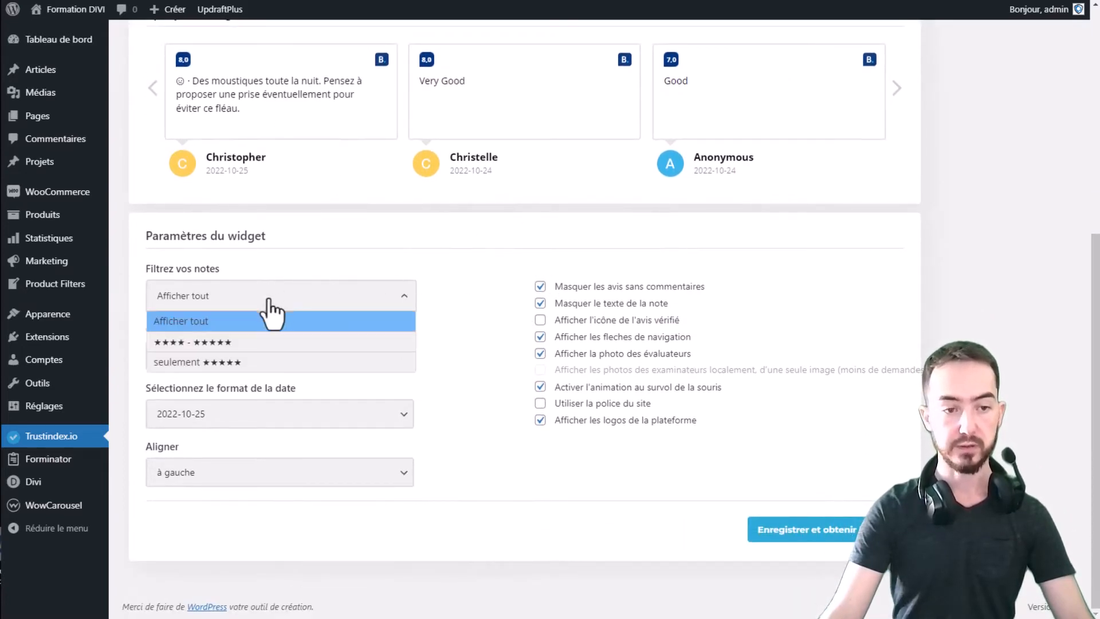
{"action": "left_click", "coordinate": [225, 346]}
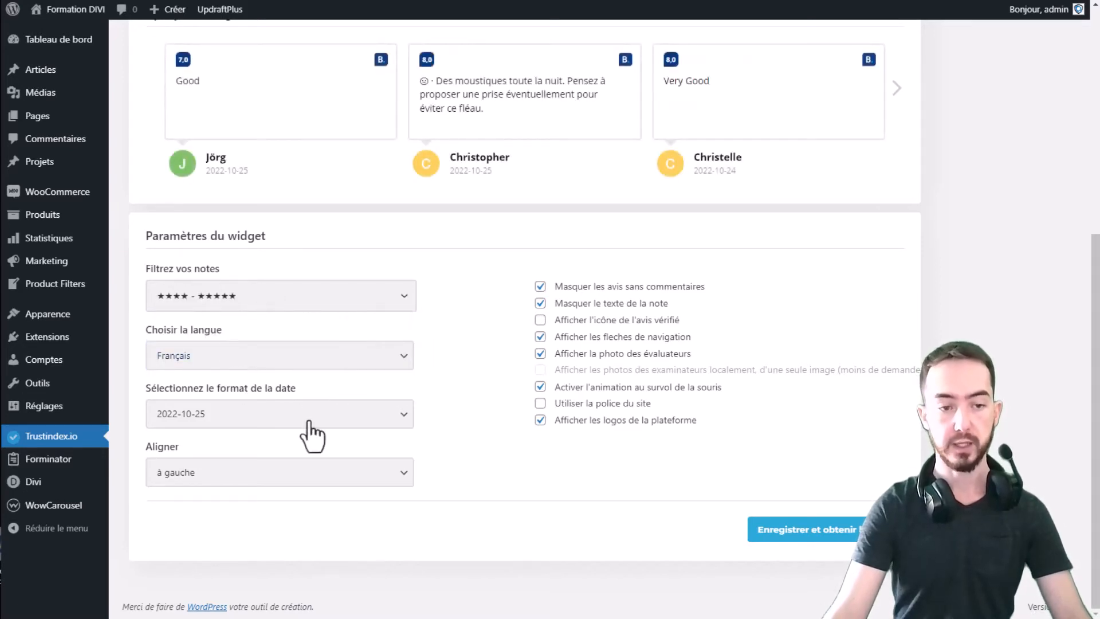
Check the language and date format settings of the widget
{"action": "left_click", "coordinate": [217, 363]}
{"action": "left_click", "coordinate": [217, 356]}
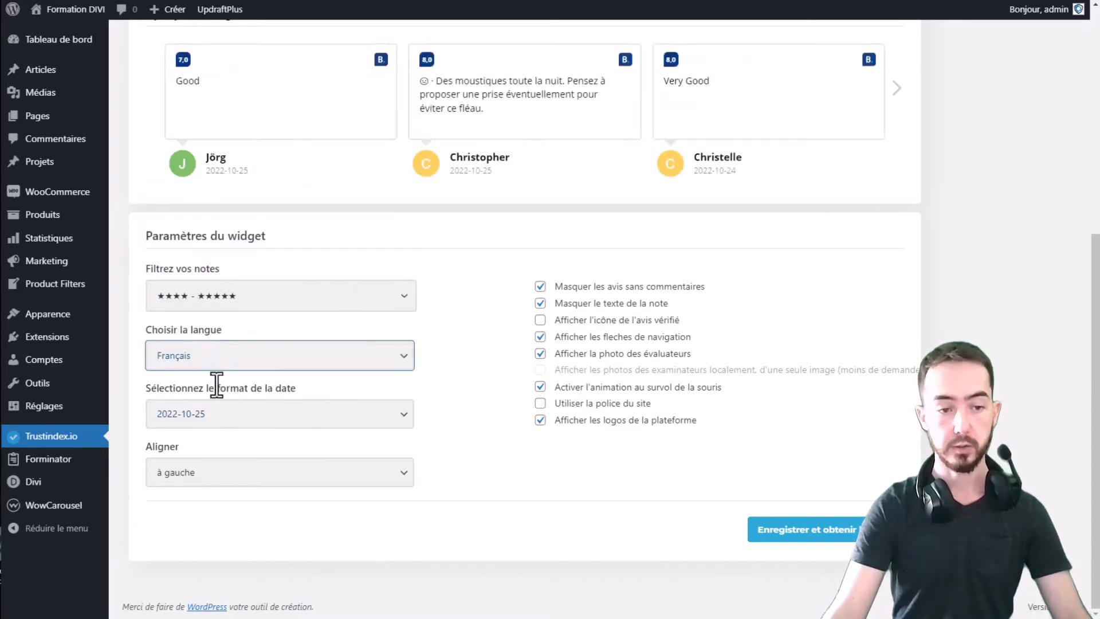
{"action": "left_click", "coordinate": [210, 437]}
Try the centre alignment on the widget's reviews and set the alignment back to à gauche
{"action": "left_click", "coordinate": [226, 476]}
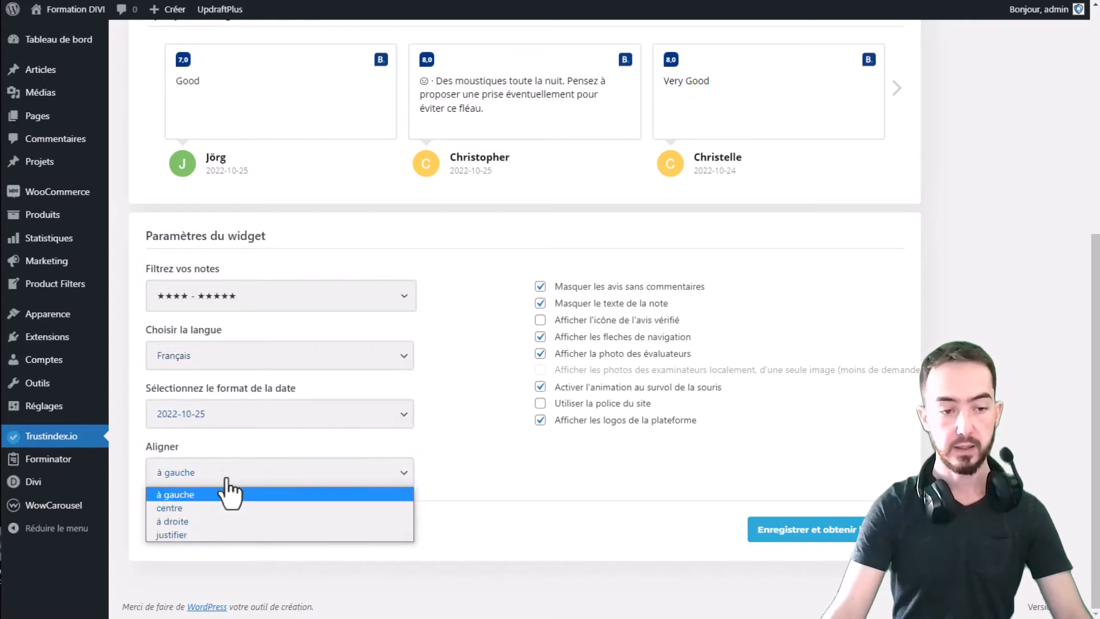
{"action": "left_click", "coordinate": [193, 504]}
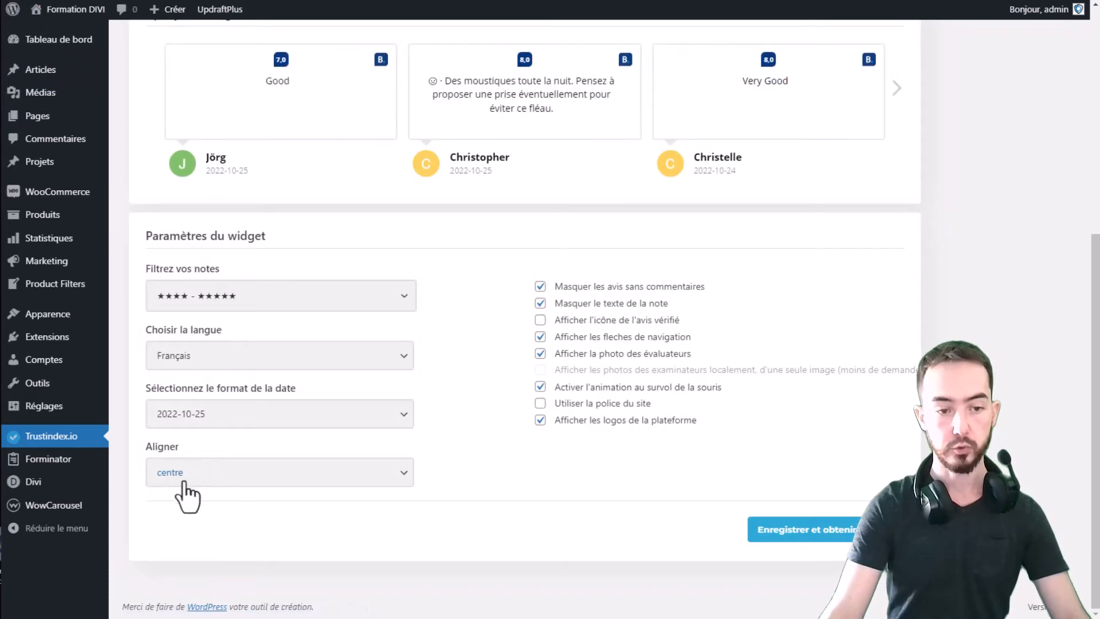
{"action": "scroll", "coordinate": [429, 384], "scroll_direction": "up", "scroll_amount": 1}
{"action": "scroll", "coordinate": [570, 301], "scroll_direction": "down", "scroll_amount": 1}
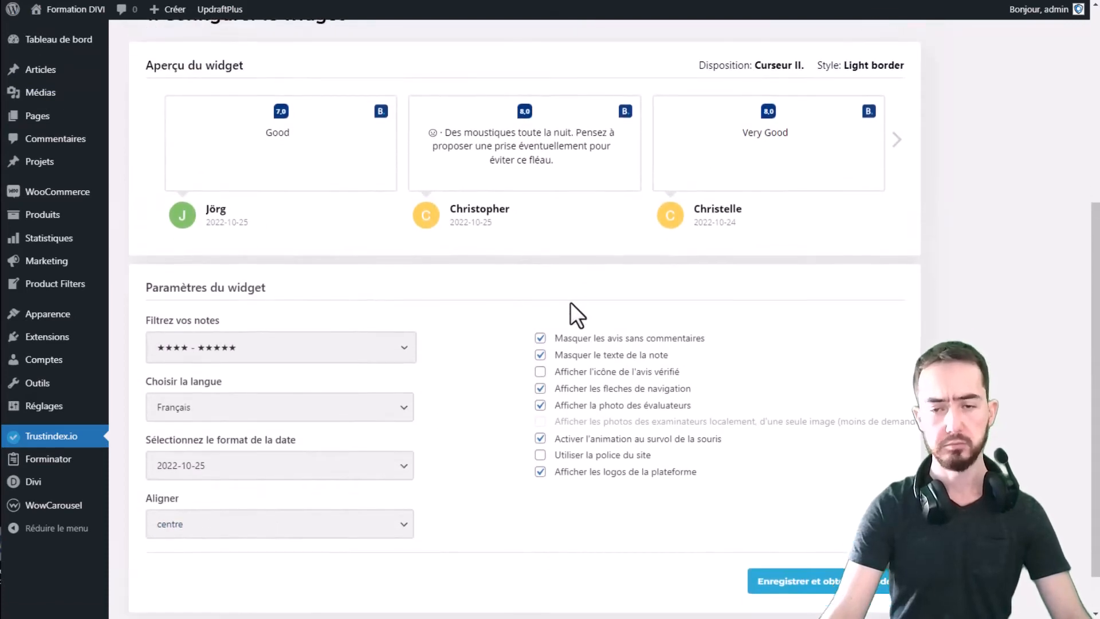
{"action": "left_click", "coordinate": [220, 493]}
{"action": "left_click", "coordinate": [214, 494]}
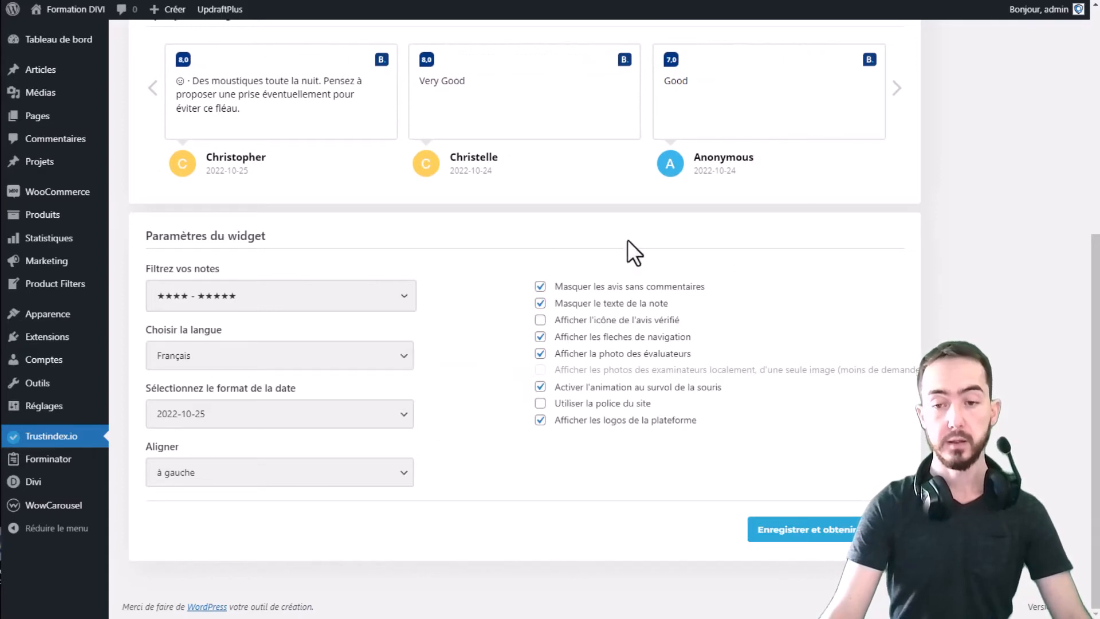
Check the widget preview, save the widget settings and proceed to the shortcode insertion stage
{"action": "scroll", "coordinate": [465, 336], "scroll_direction": "up", "scroll_amount": 5}
{"action": "scroll", "coordinate": [556, 391], "scroll_direction": "down", "scroll_amount": 1}
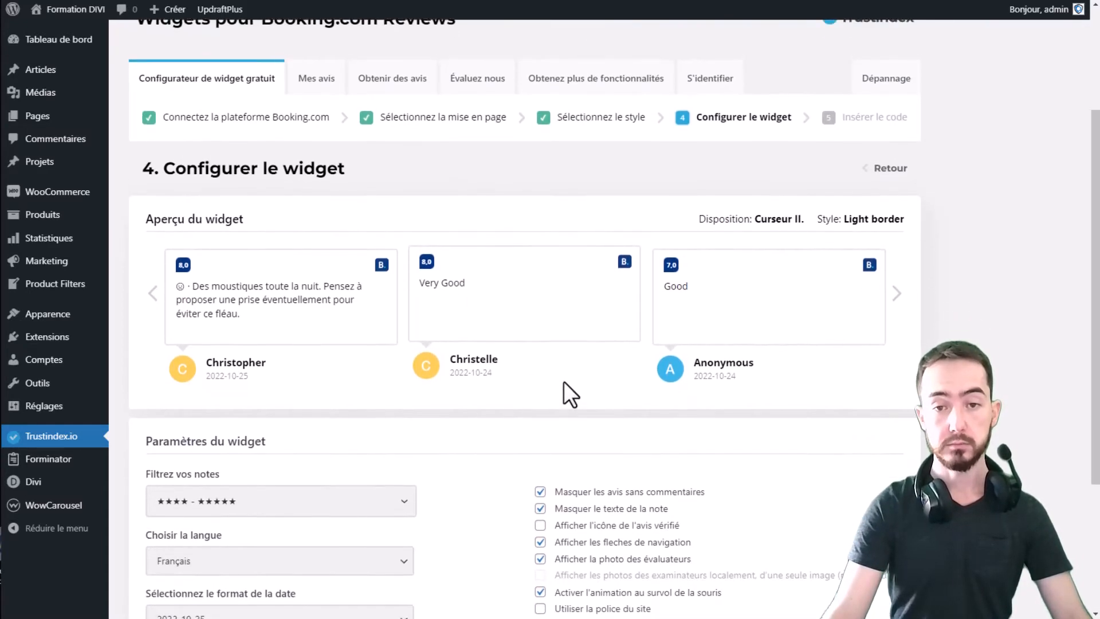
{"action": "scroll", "coordinate": [625, 363], "scroll_direction": "down", "scroll_amount": 3}
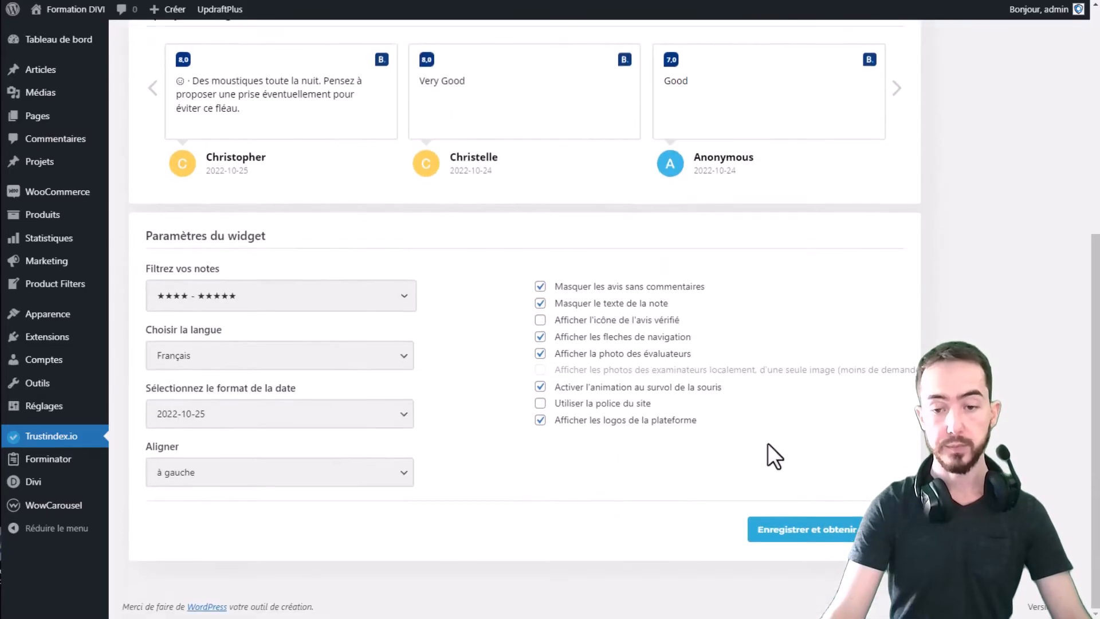
{"action": "left_click", "coordinate": [802, 535]}
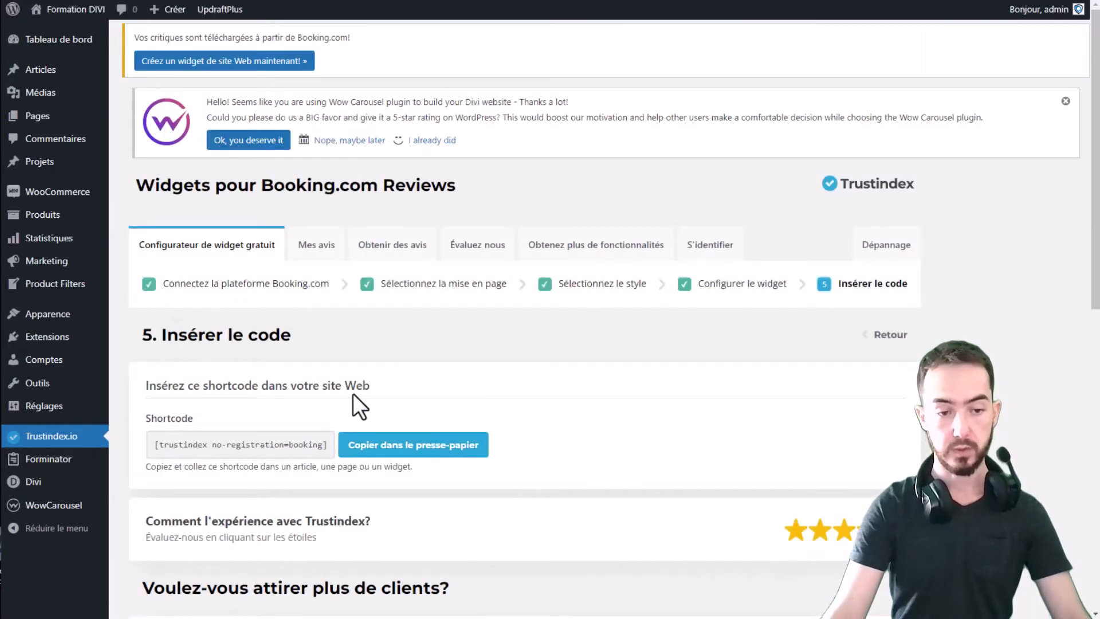
{"action": "scroll", "coordinate": [344, 395], "scroll_direction": "down", "scroll_amount": 1}
{"action": "left_click_drag", "start_coordinate": [153, 380], "coordinate": [314, 368]}
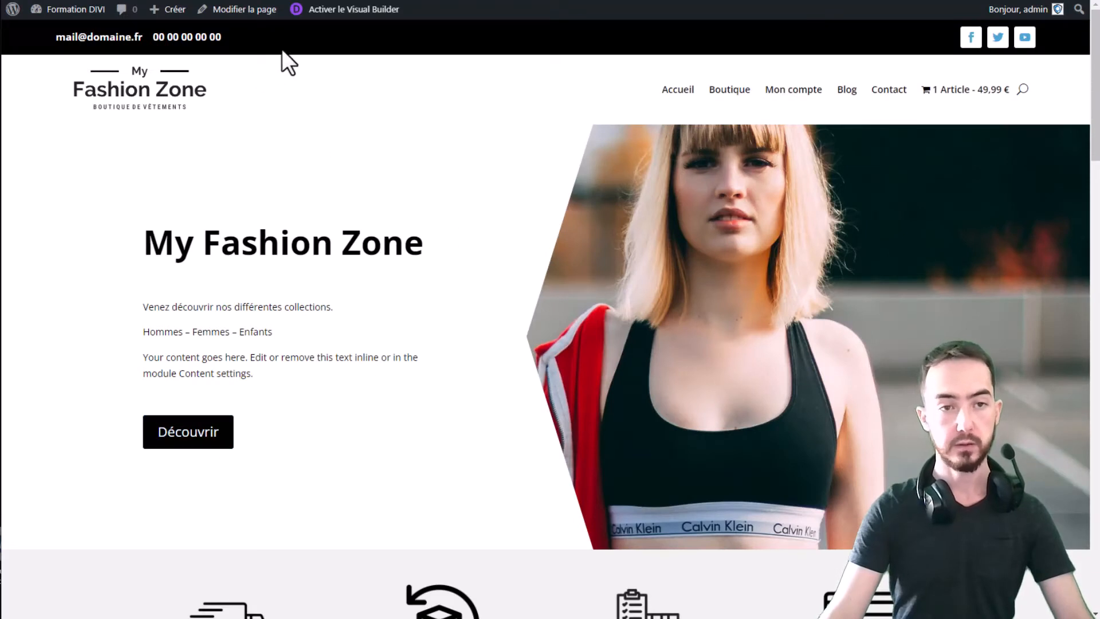
Using the Visual Builder on the My Fashion Zone page, insert a one-column row below the four service blurbs and add a Code module to it
{"action": "left_click", "coordinate": [350, 10]}
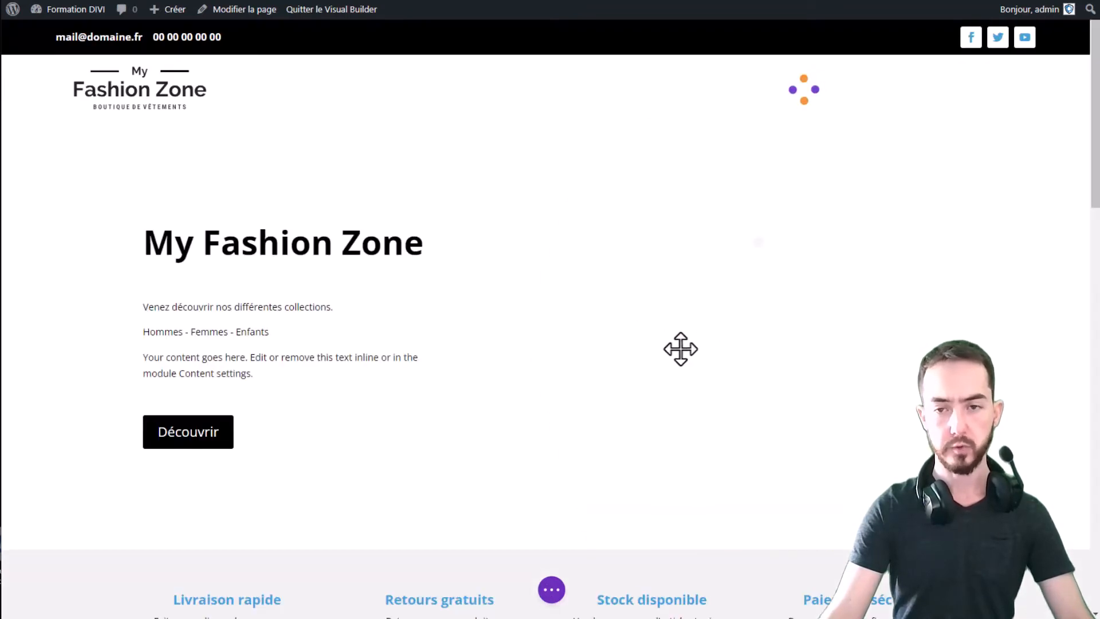
{"action": "scroll", "coordinate": [575, 297], "scroll_direction": "down", "scroll_amount": 5}
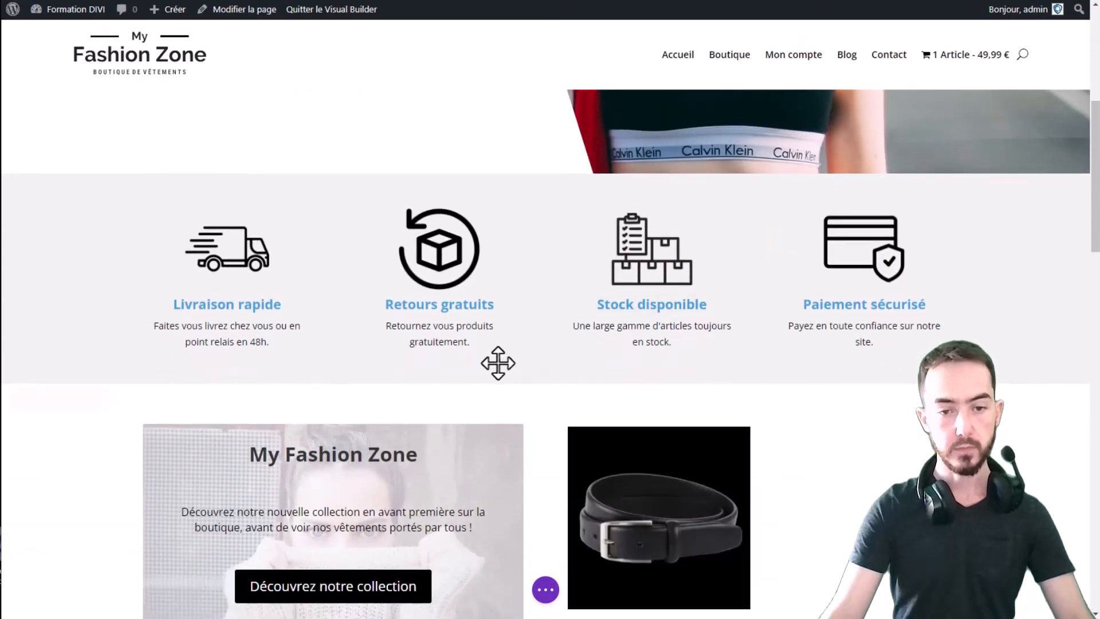
{"action": "left_click", "coordinate": [545, 369]}
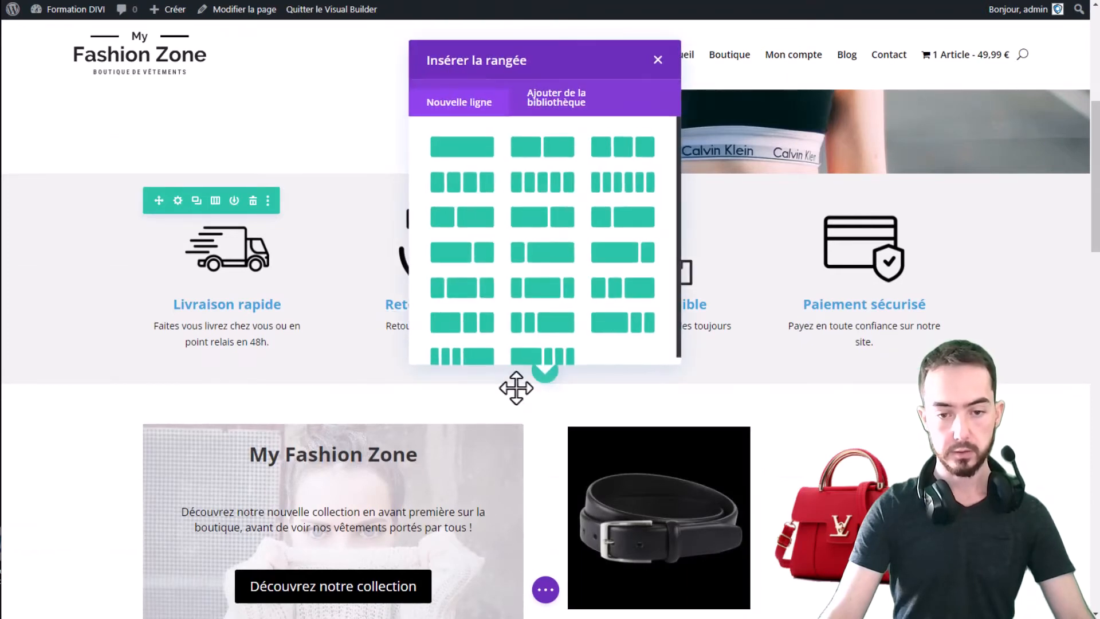
{"action": "left_click", "coordinate": [453, 146]}
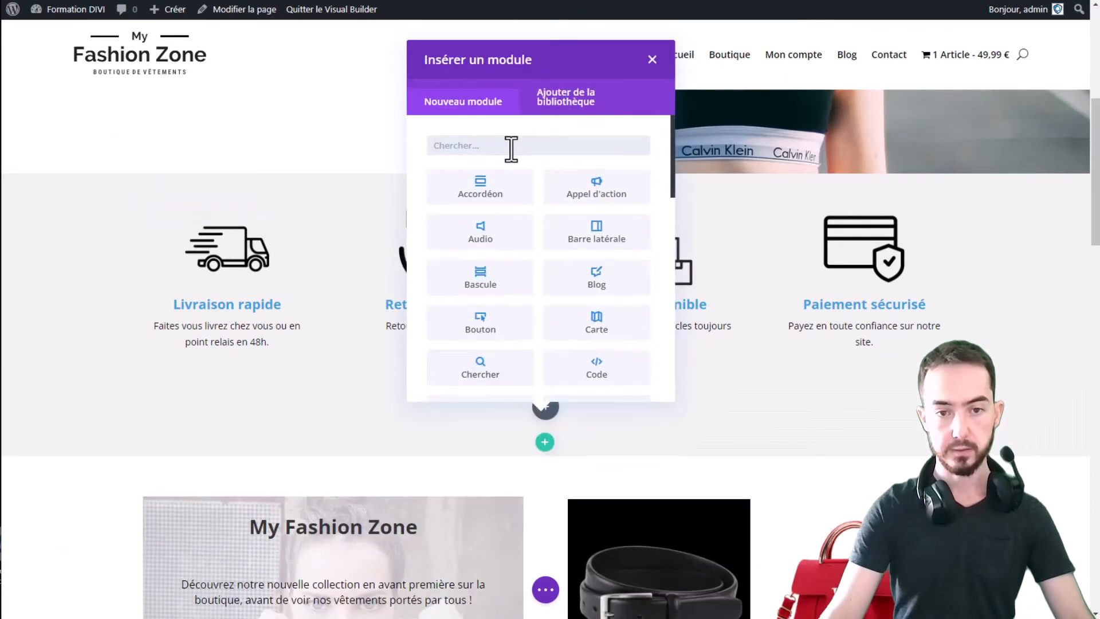
{"action": "type", "text": "code"}
{"action": "key", "text": "Return"}
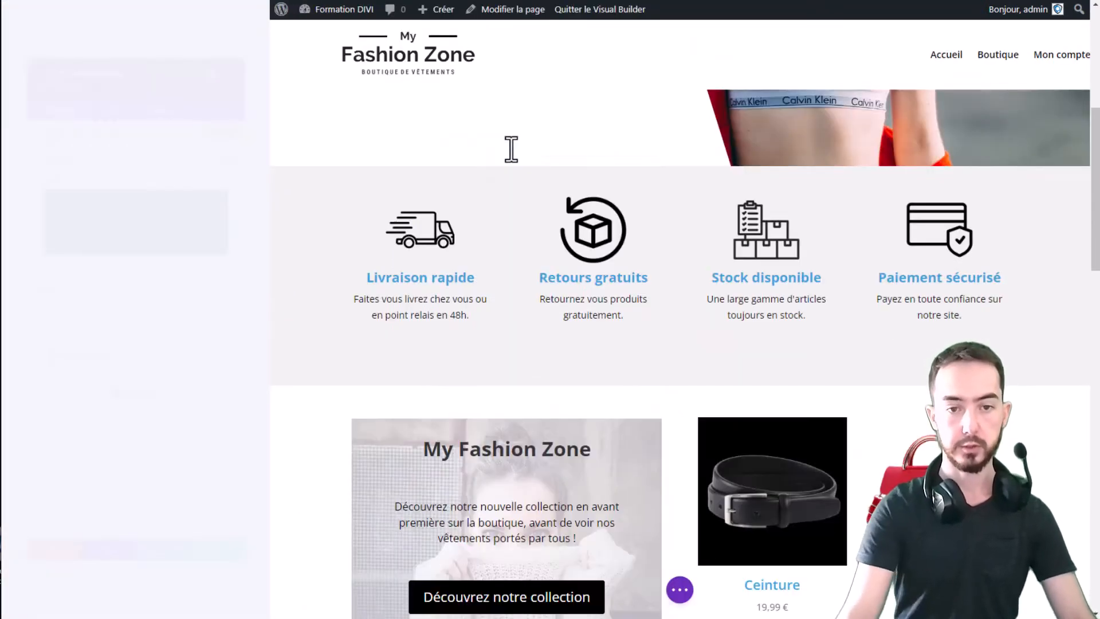
Enter the shortcode [trustindex no-registration=booking] in the Code module, apply and save the page changes, and leave the Visual Builder
{"action": "left_click", "coordinate": [81, 192]}
{"action": "type", "text": "[trustindex no-registration=booking]"}
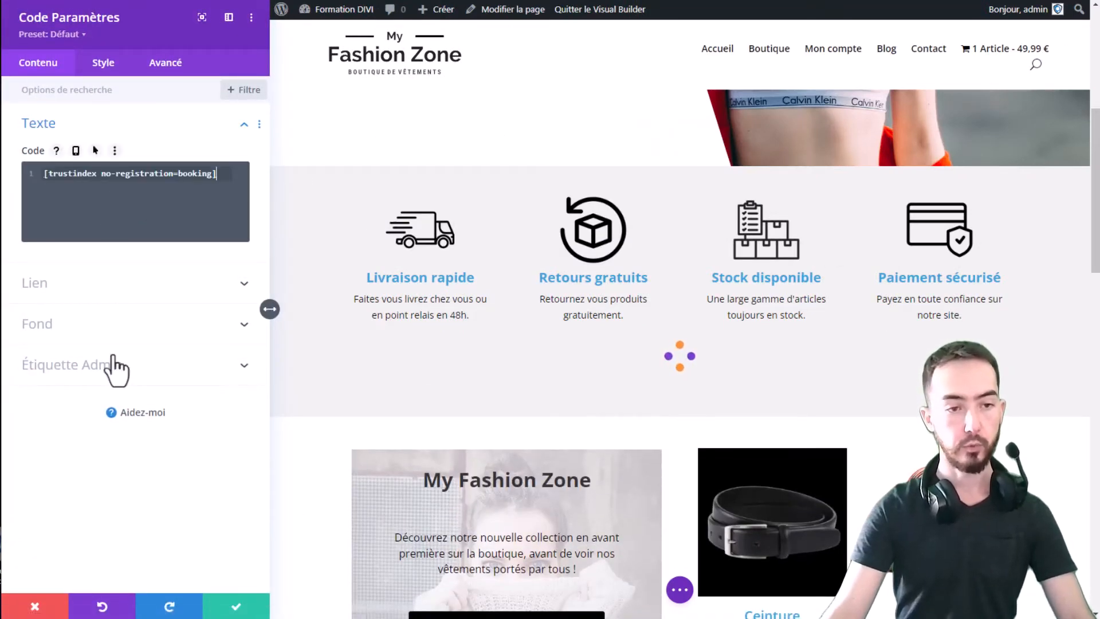
{"action": "left_click", "coordinate": [236, 606]}
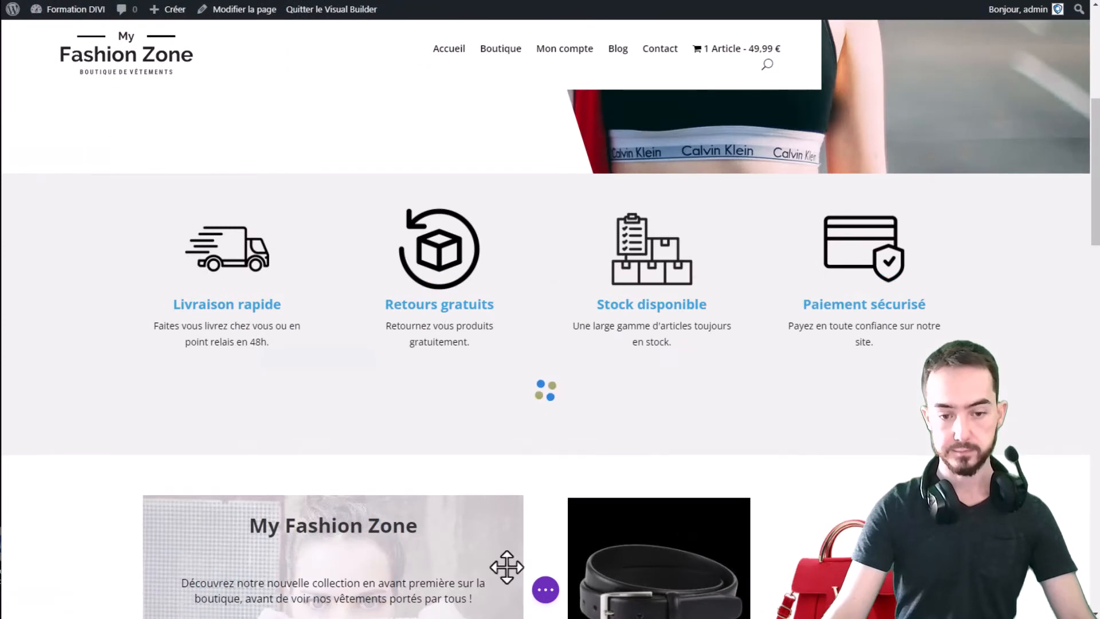
{"action": "left_click", "coordinate": [544, 589]}
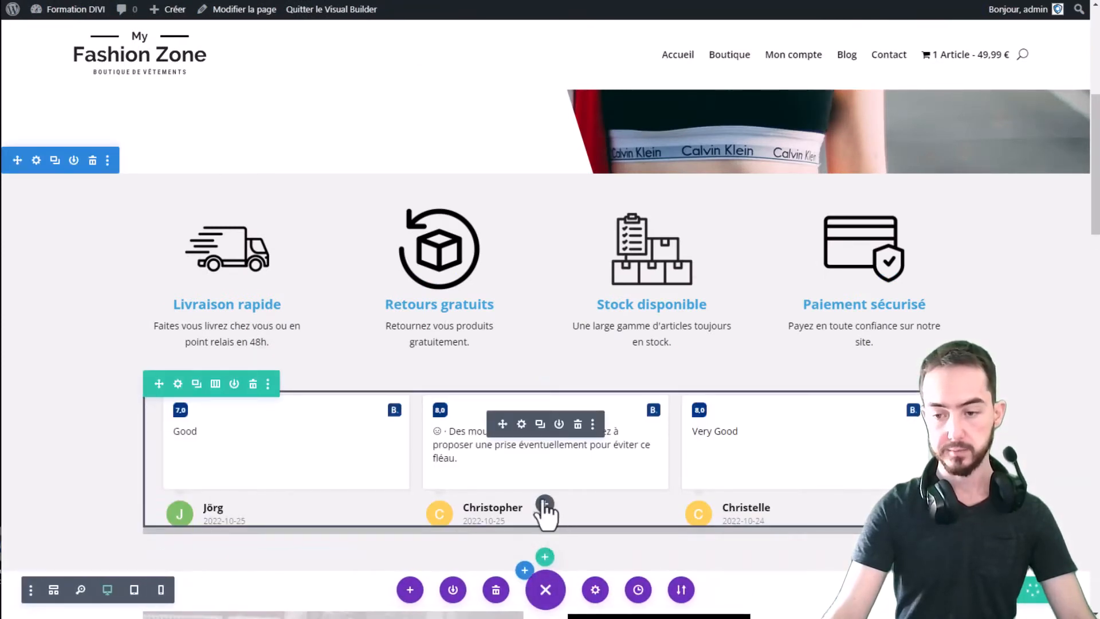
{"action": "left_click", "coordinate": [355, 12]}
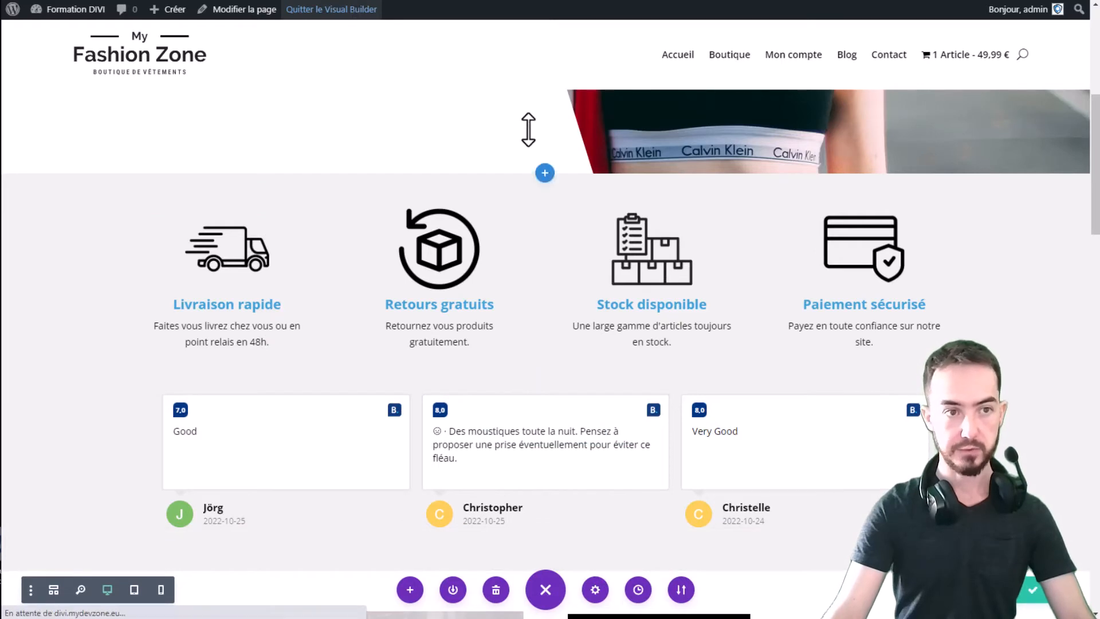
Examine the Booking.com reviews carousel below the service blurbs on the live page, browsing its reviews forwards and backwards
{"action": "scroll", "coordinate": [541, 208], "scroll_direction": "down", "scroll_amount": 6}
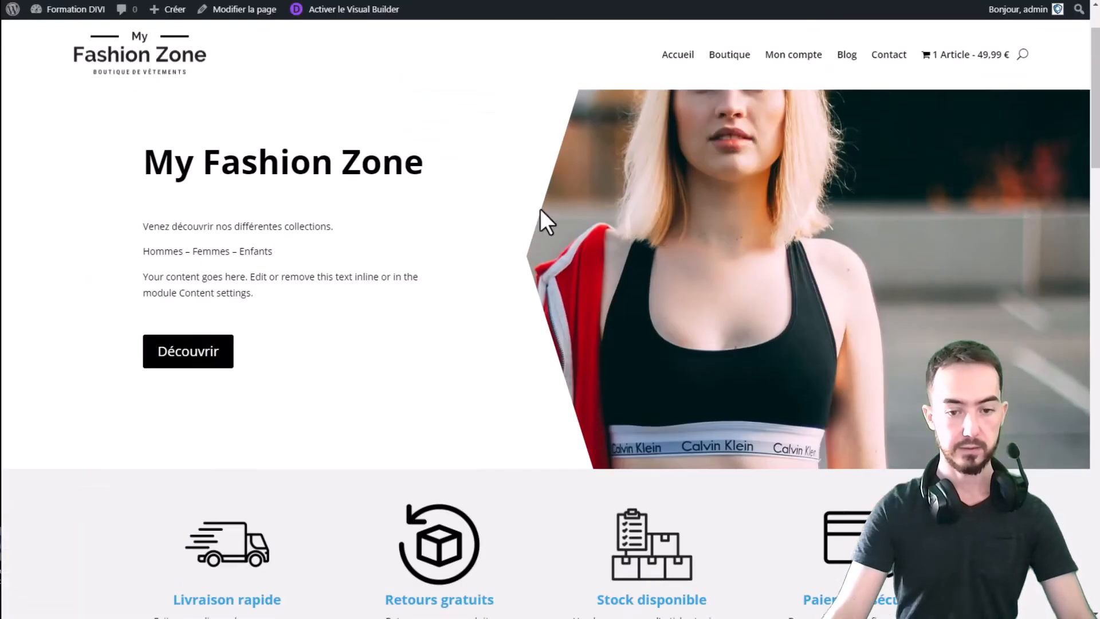
{"action": "scroll", "coordinate": [573, 205], "scroll_direction": "down", "scroll_amount": 2}
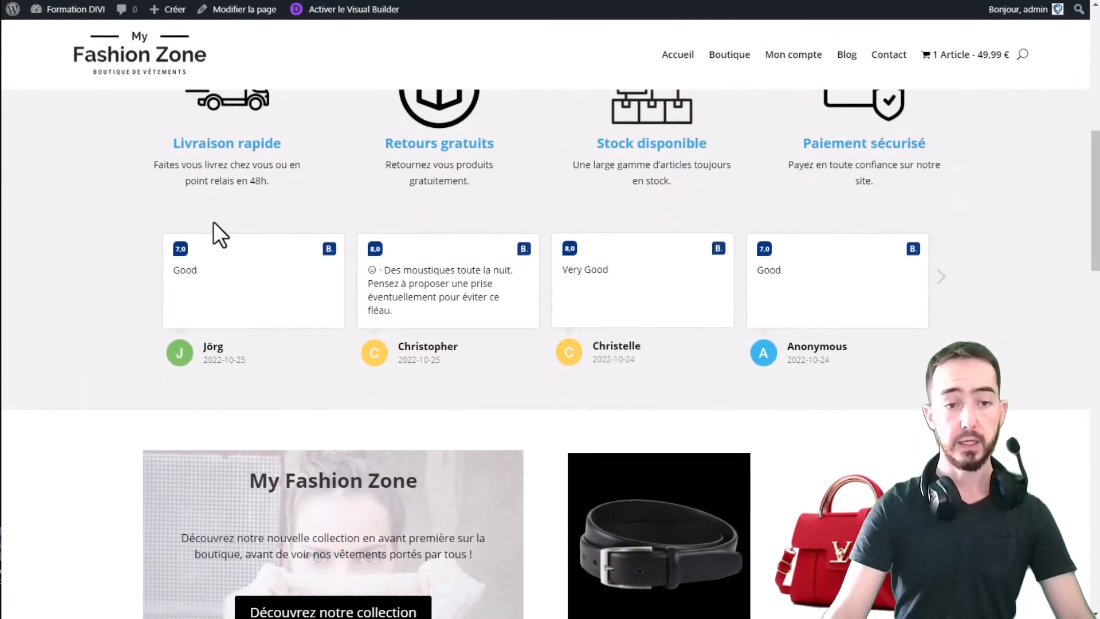
{"action": "left_click", "coordinate": [940, 278]}
{"action": "left_click", "coordinate": [940, 279]}
{"action": "left_click", "coordinate": [941, 279]}
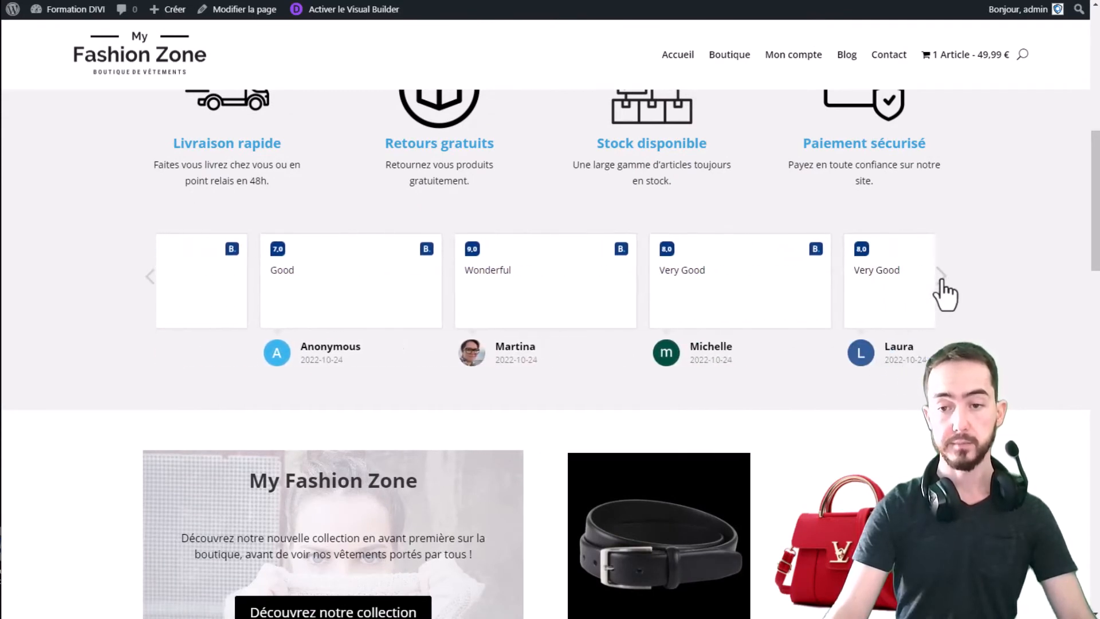
{"action": "left_click", "coordinate": [941, 278]}
{"action": "left_click", "coordinate": [940, 278]}
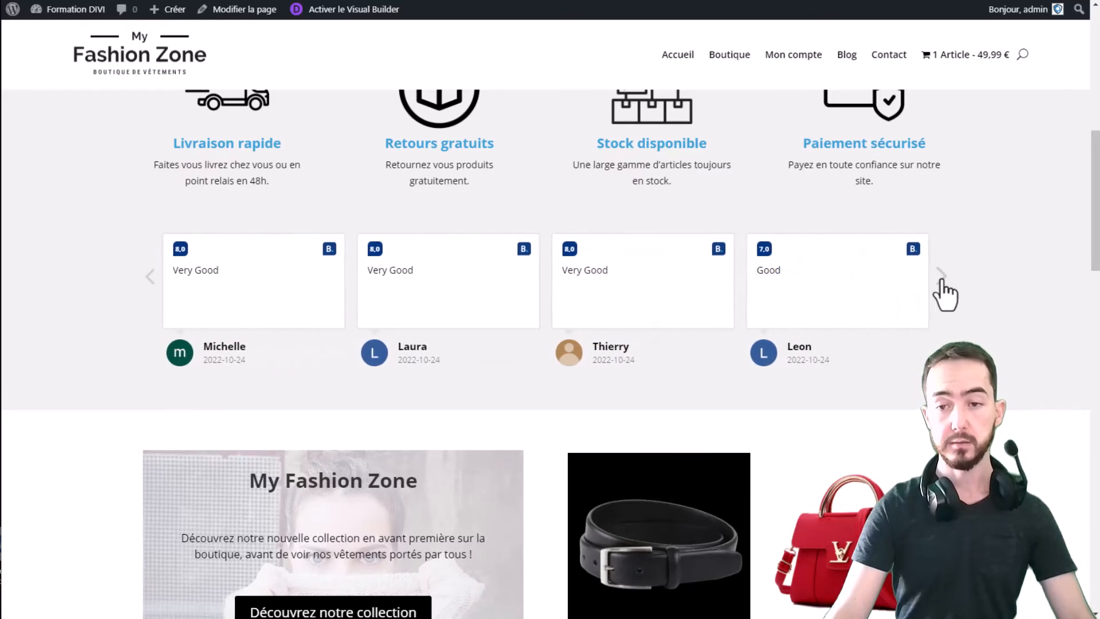
{"action": "left_click", "coordinate": [940, 278]}
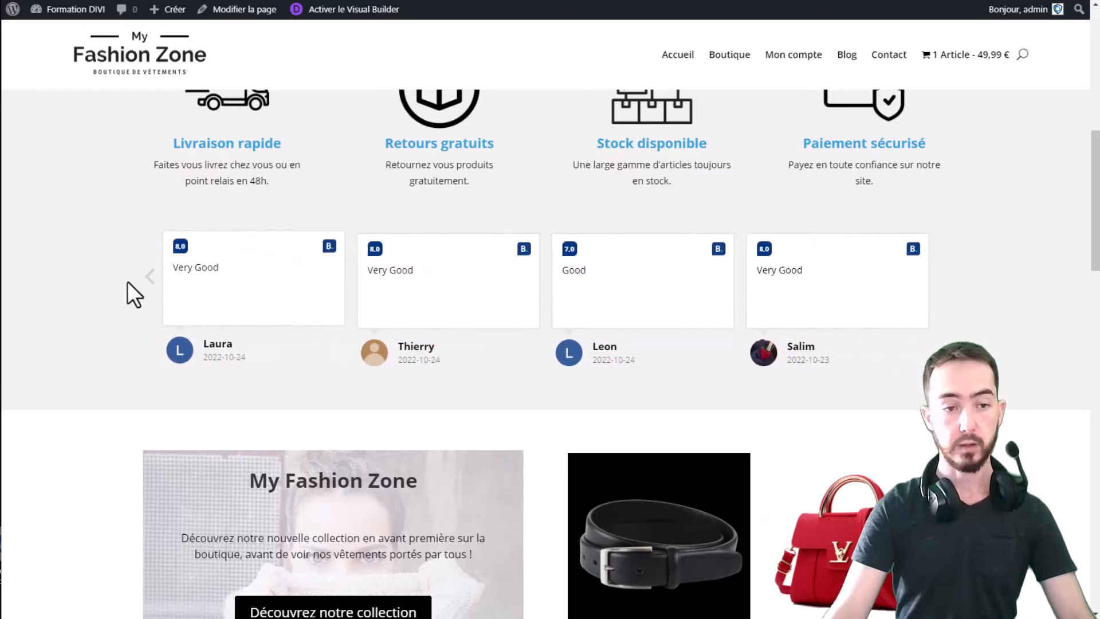
{"action": "left_click", "coordinate": [150, 278]}
{"action": "left_click", "coordinate": [151, 277]}
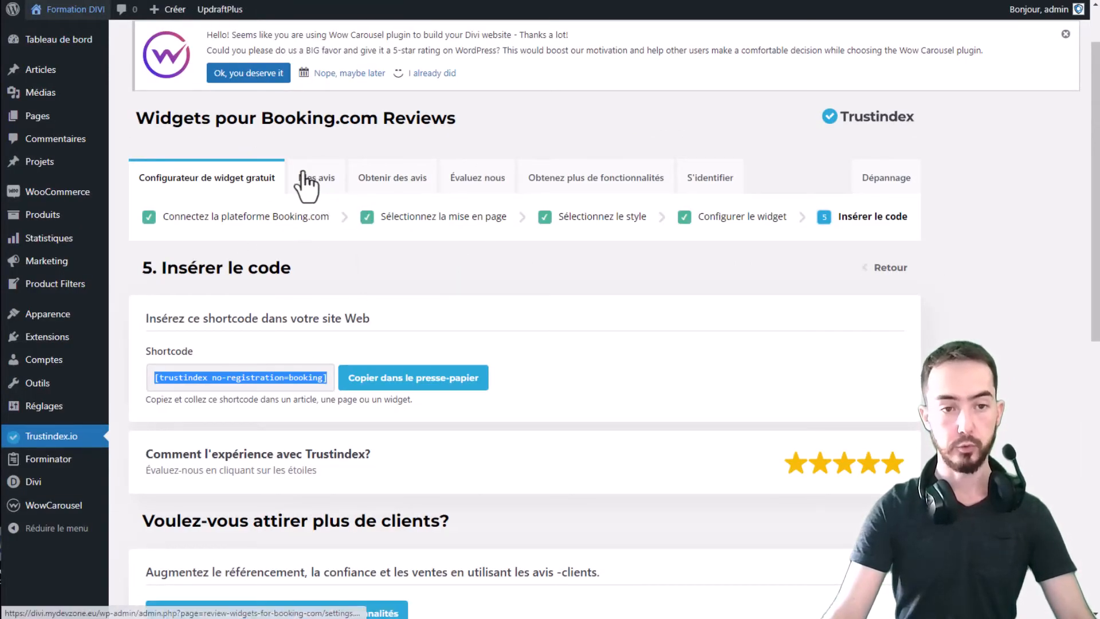
In the plugin's Mes avis list, highlight the word "Good" in the third review's text and save the highlight
{"action": "left_click", "coordinate": [309, 179]}
{"action": "scroll", "coordinate": [686, 274], "scroll_direction": "down", "scroll_amount": 4}
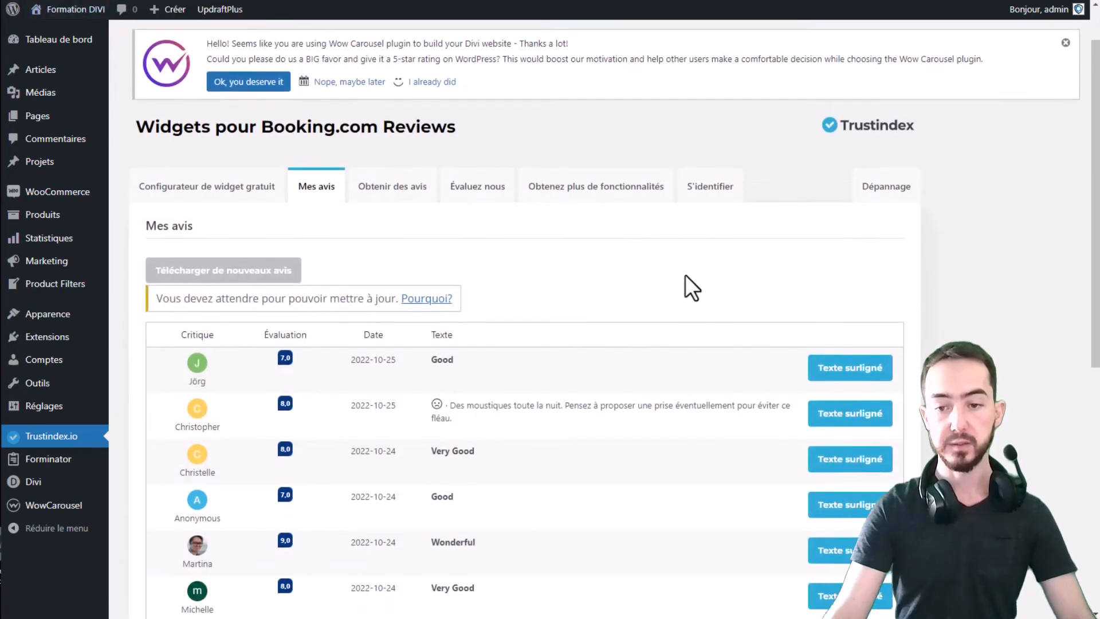
{"action": "scroll", "coordinate": [720, 233], "scroll_direction": "up", "scroll_amount": 1}
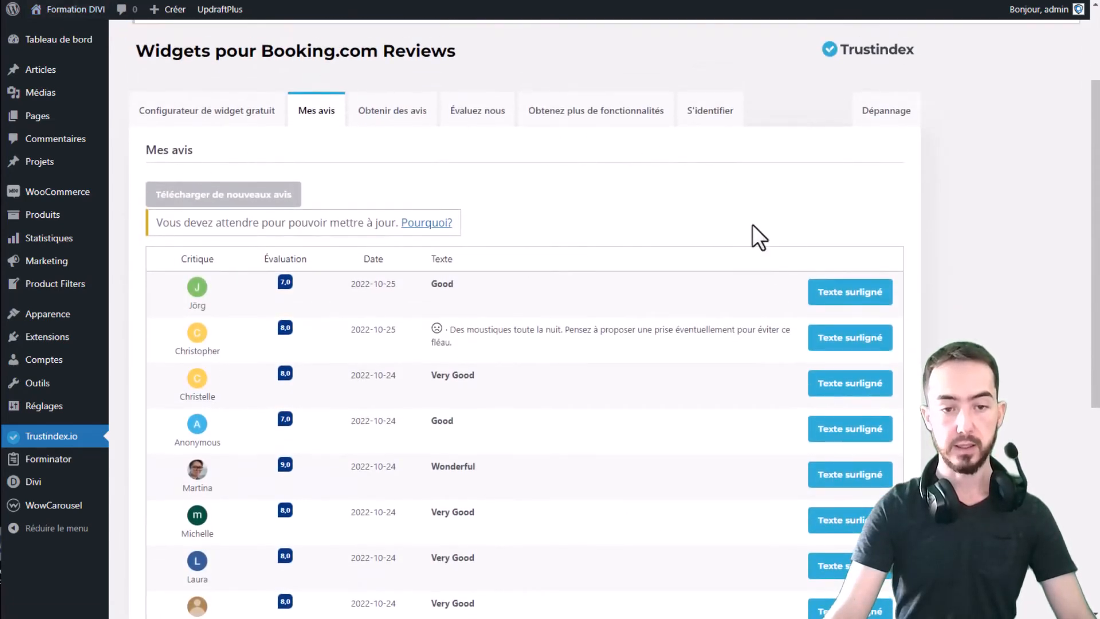
{"action": "scroll", "coordinate": [752, 226], "scroll_direction": "down", "scroll_amount": 5}
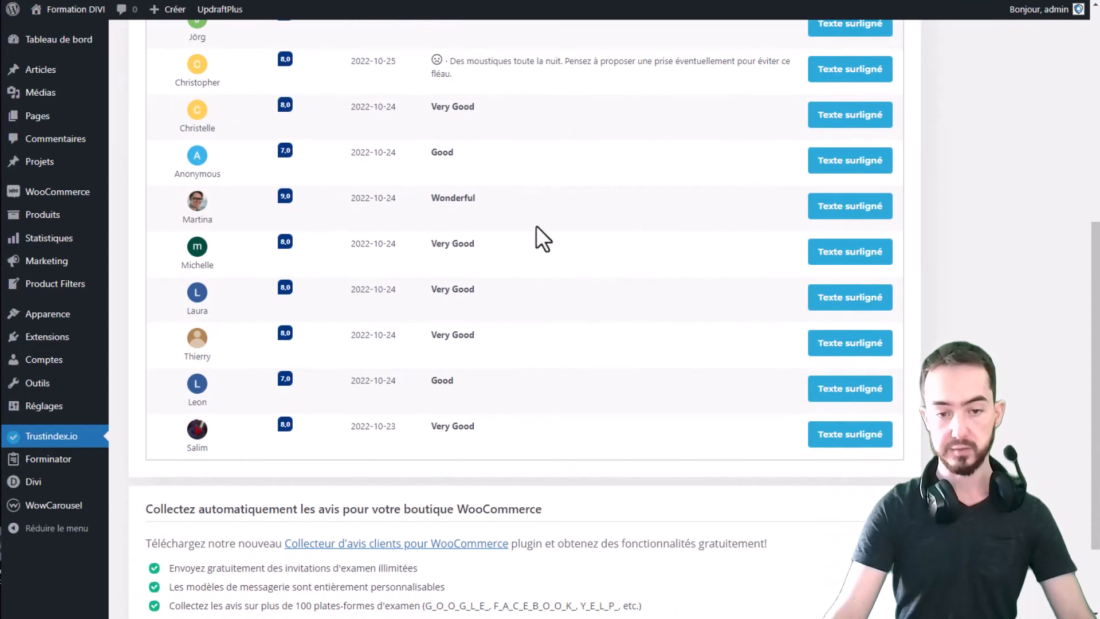
{"action": "scroll", "coordinate": [539, 229], "scroll_direction": "up", "scroll_amount": 4}
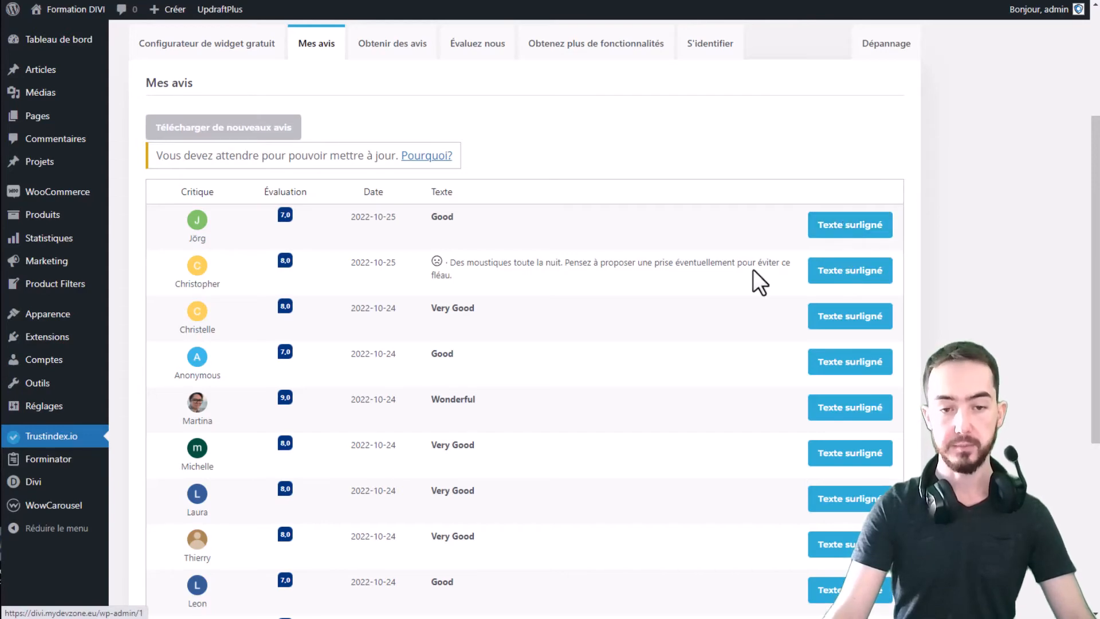
{"action": "left_click", "coordinate": [840, 315]}
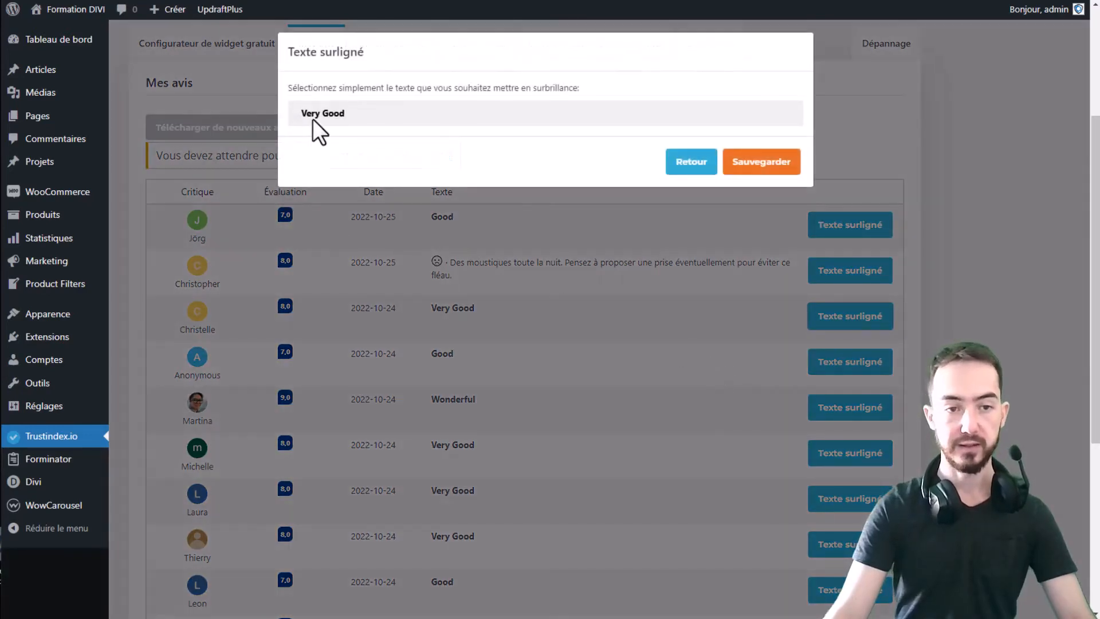
{"action": "left_click_drag", "start_coordinate": [326, 113], "coordinate": [342, 113]}
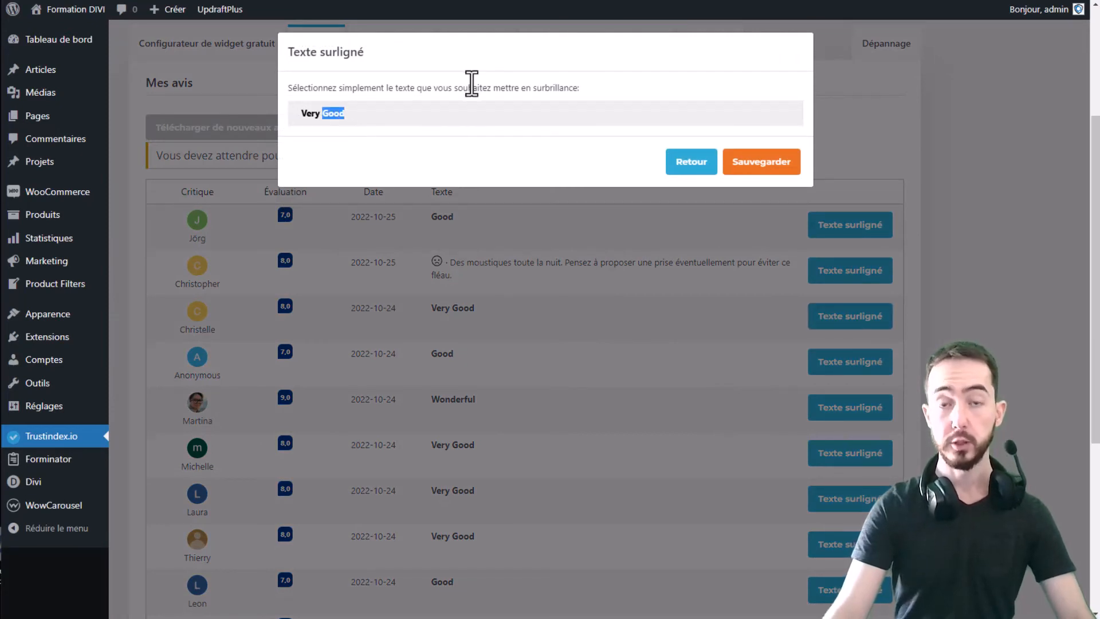
{"action": "left_click", "coordinate": [752, 168]}
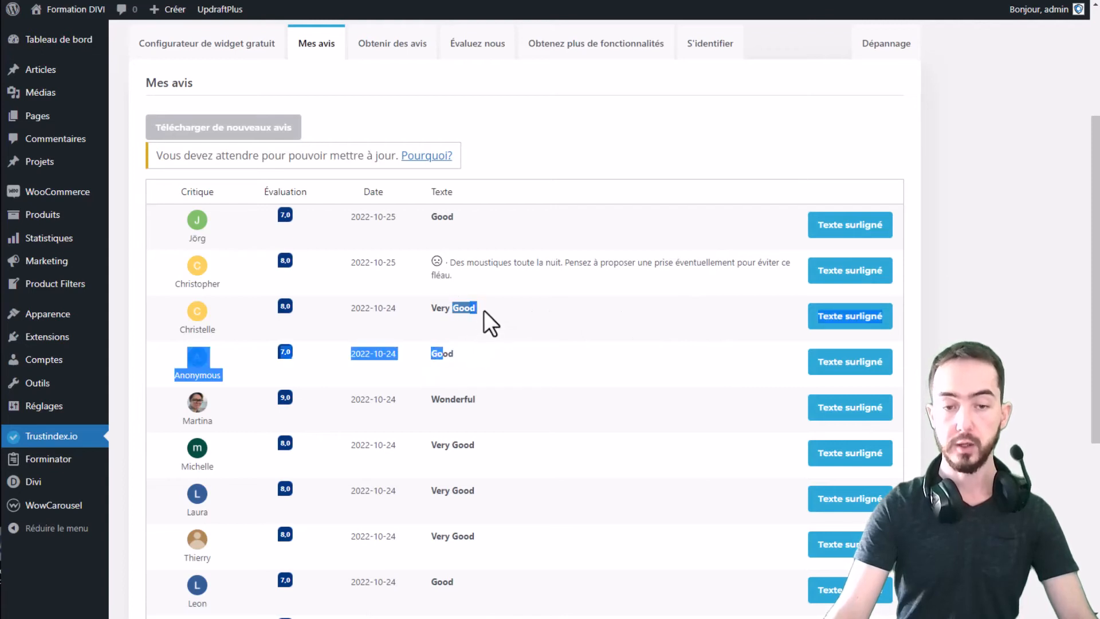
{"action": "left_click_drag", "start_coordinate": [479, 308], "coordinate": [452, 310]}
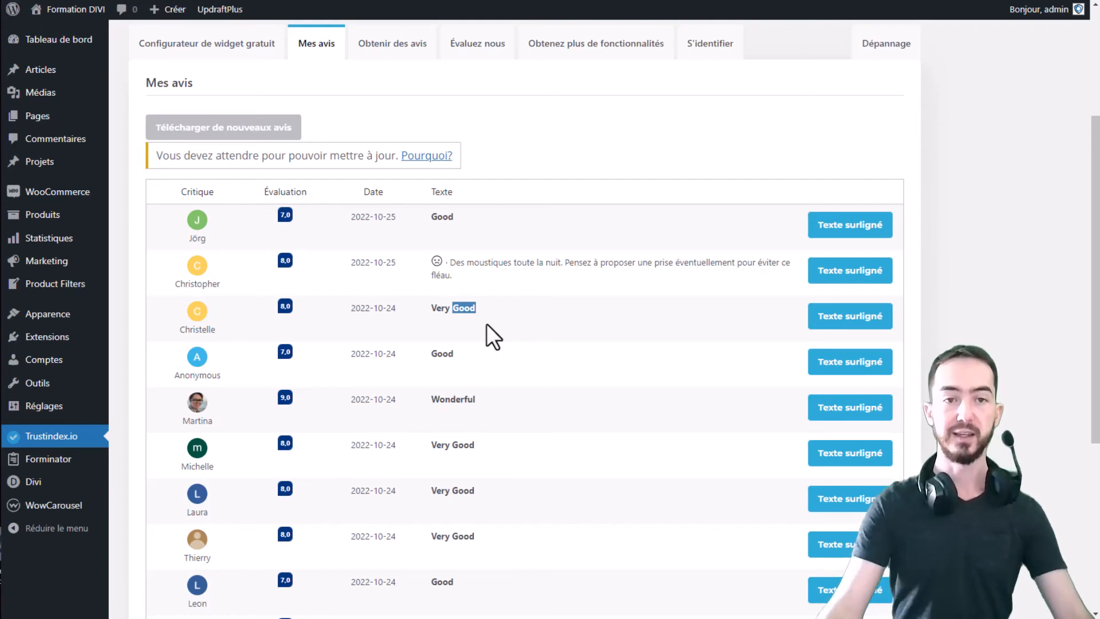
Look over the WooCommerce review collection offer below the reviews list and the additional account features on the shortcode insertion stage
{"action": "scroll", "coordinate": [595, 167], "scroll_direction": "down", "scroll_amount": 5}
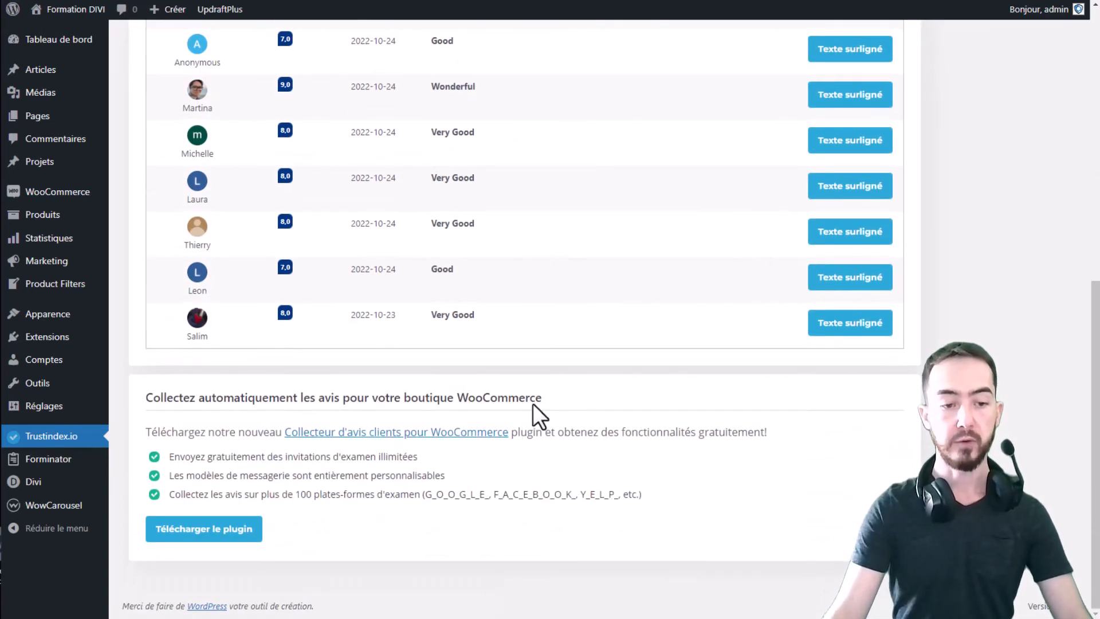
{"action": "scroll", "coordinate": [444, 350], "scroll_direction": "up", "scroll_amount": 4}
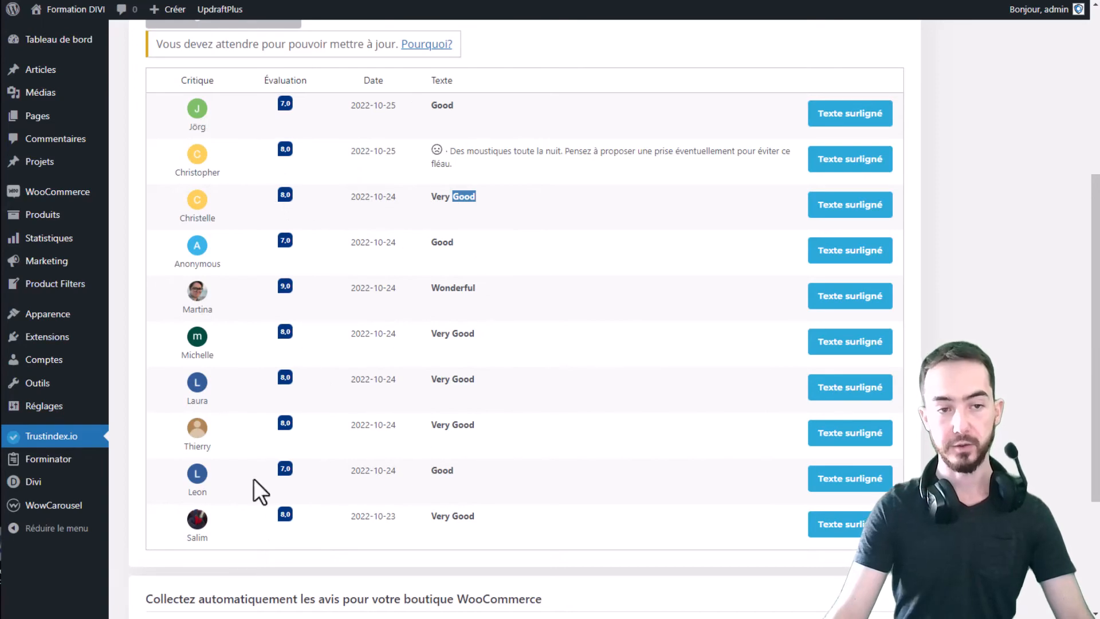
{"action": "scroll", "coordinate": [558, 363], "scroll_direction": "up", "scroll_amount": 5}
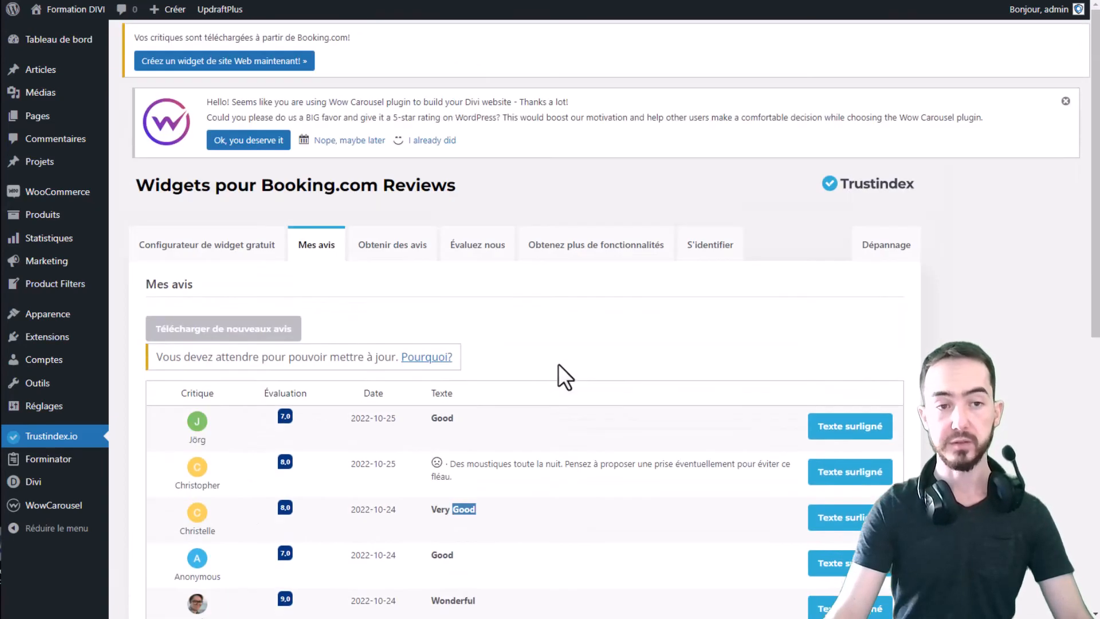
{"action": "left_click", "coordinate": [229, 263]}
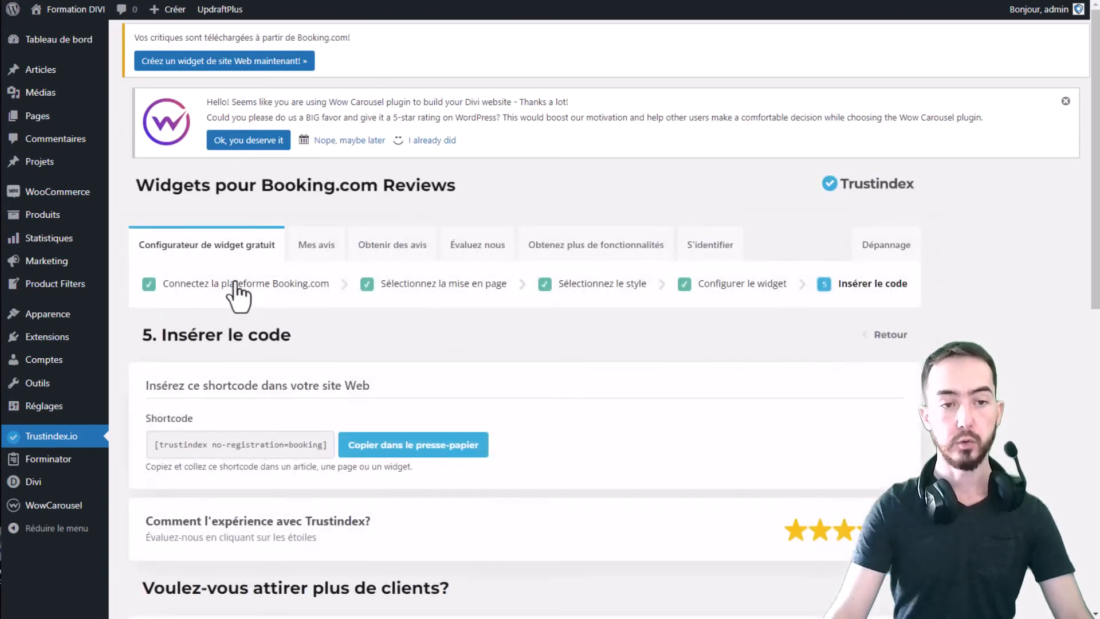
{"action": "scroll", "coordinate": [490, 207], "scroll_direction": "down", "scroll_amount": 5}
{"action": "scroll", "coordinate": [490, 208], "scroll_direction": "down", "scroll_amount": 6}
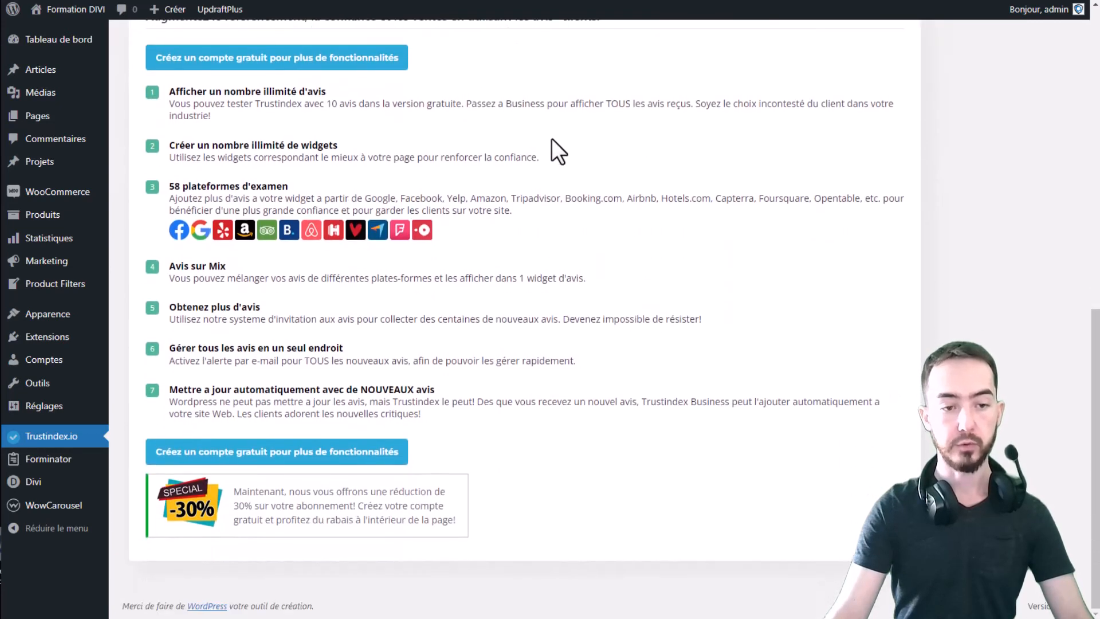
{"action": "scroll", "coordinate": [491, 232], "scroll_direction": "up", "scroll_amount": 9}
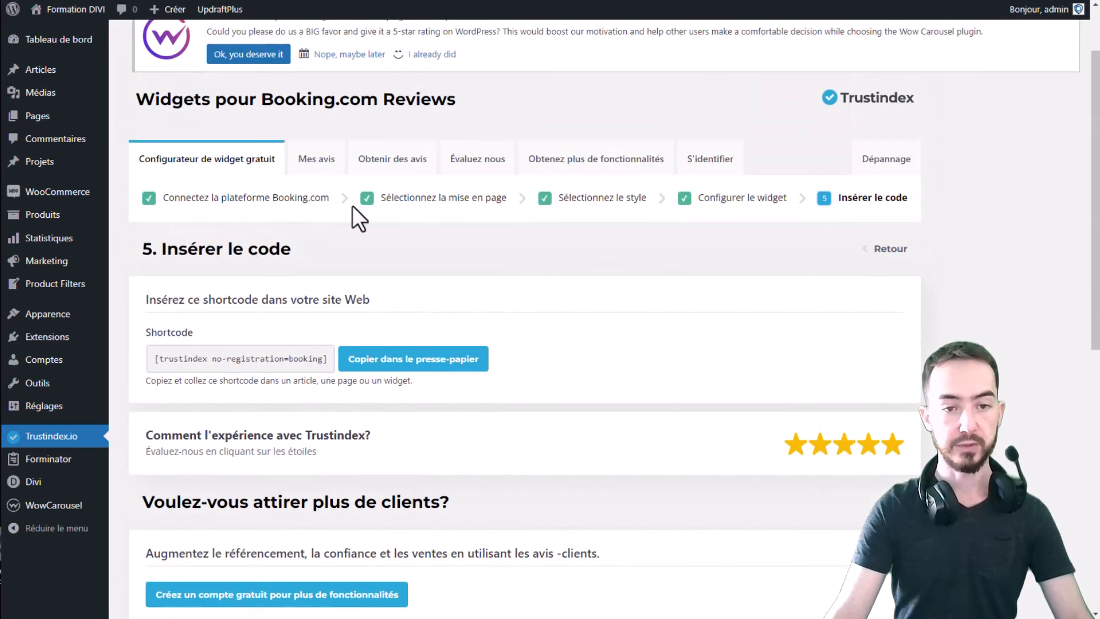
Check the widget preview and settings in the Configurer le widget stage, and browse the reviews carousel on the My Fashion Zone page
{"action": "left_click", "coordinate": [713, 204]}
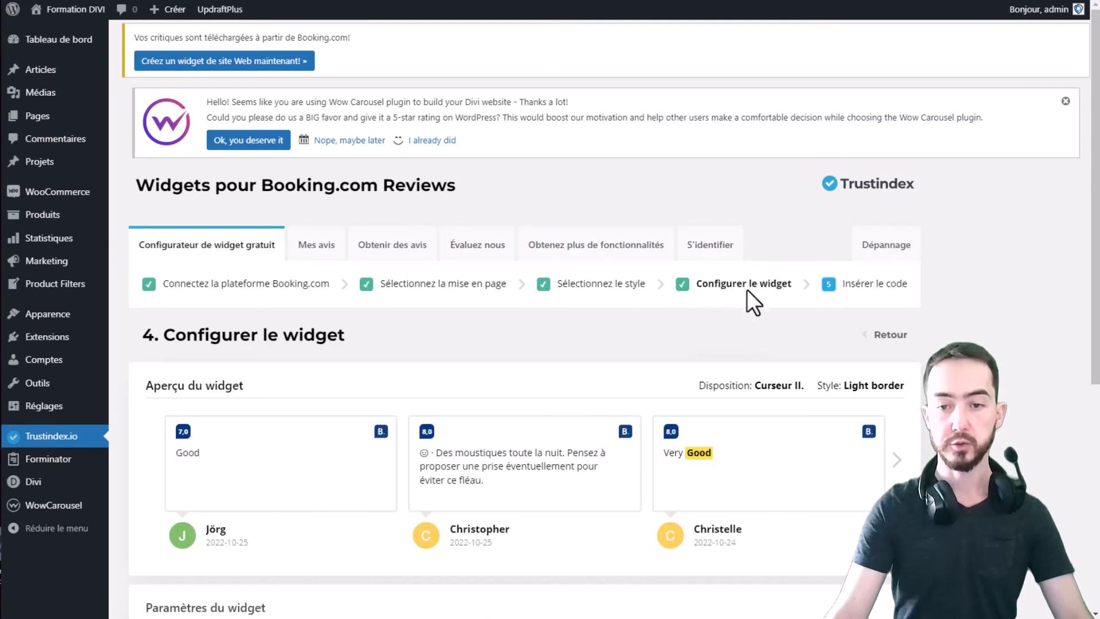
{"action": "scroll", "coordinate": [735, 288], "scroll_direction": "down", "scroll_amount": 5}
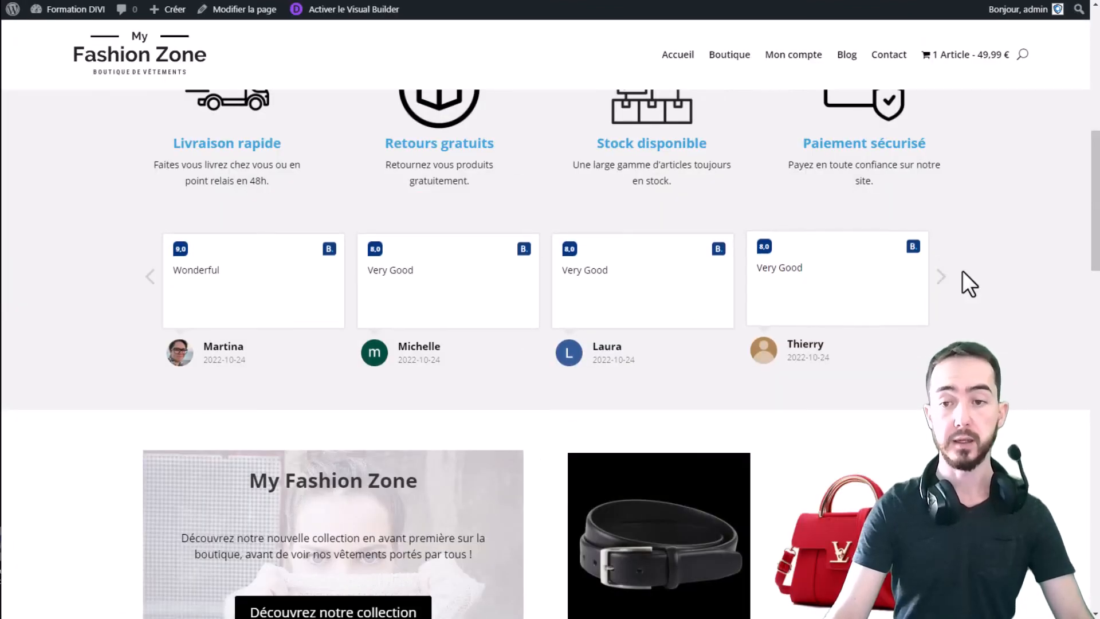
{"action": "left_click", "coordinate": [940, 277]}
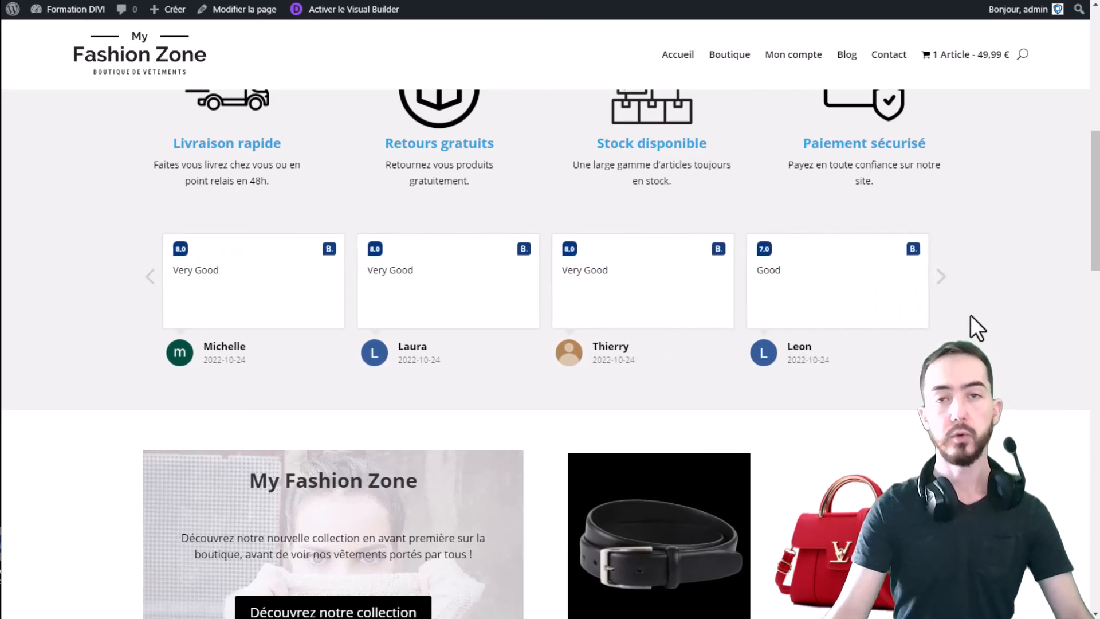